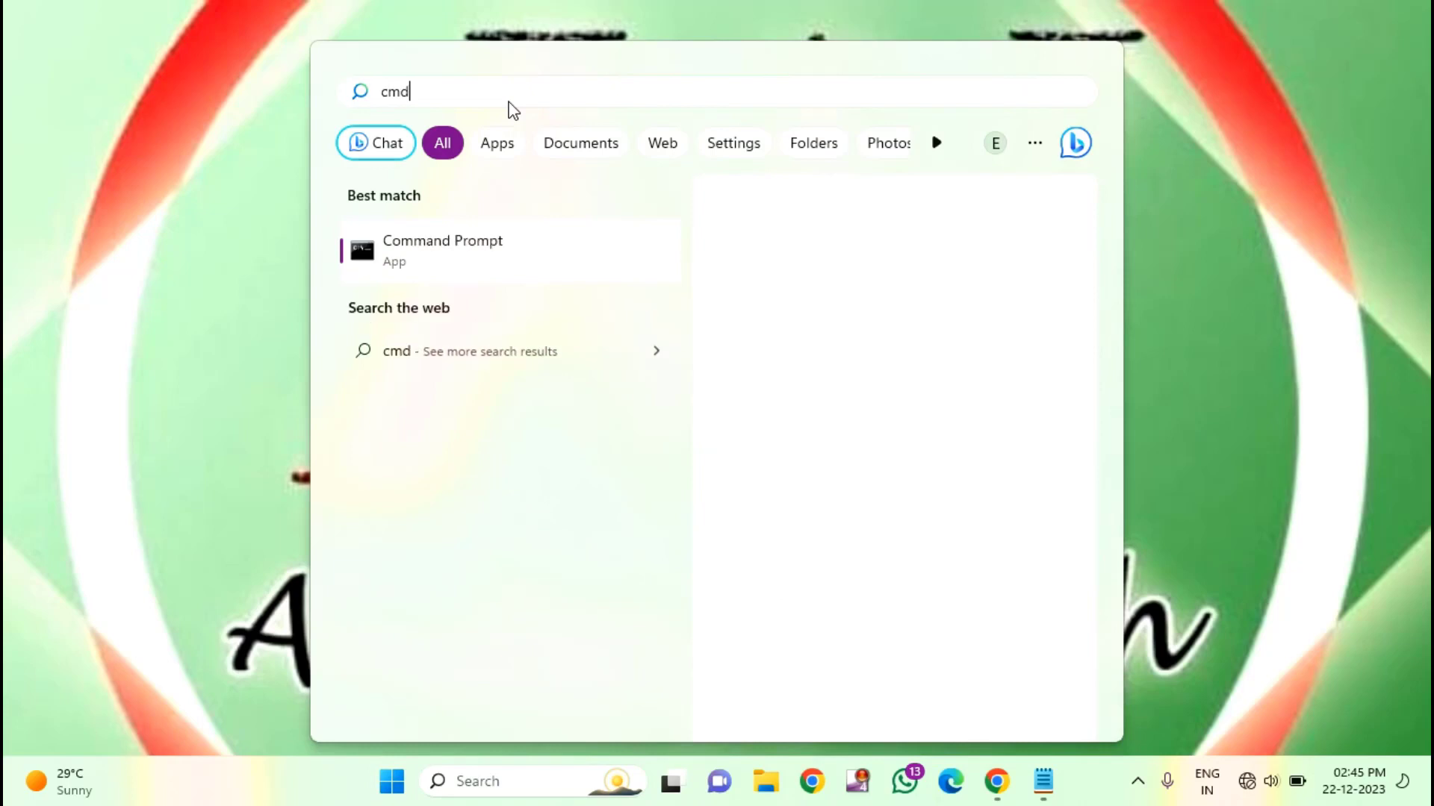
- Open Command Prompt as administrator, approve the elevation request, and shift its window slightly
{"action": "right_click", "coordinate": [478, 263]}
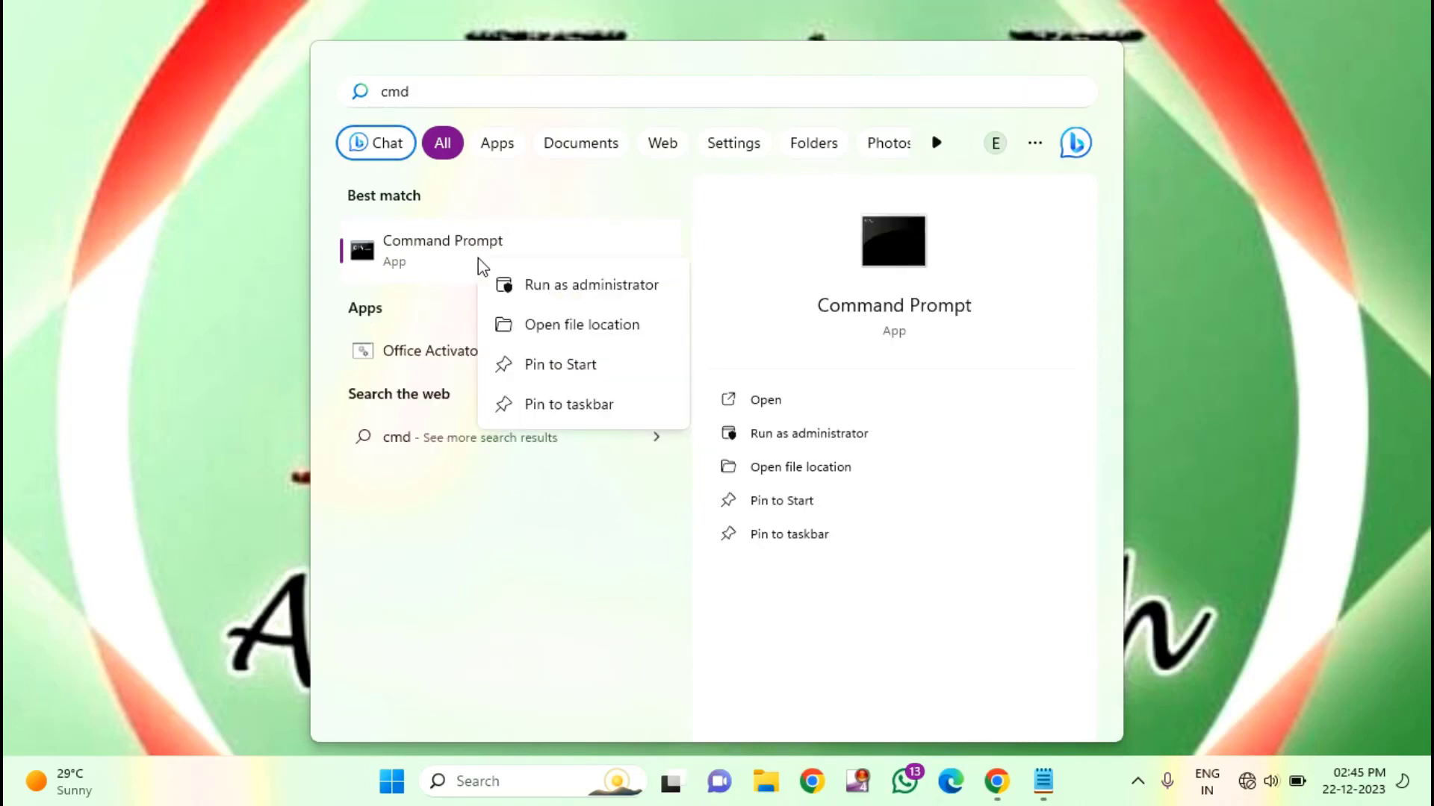
{"action": "left_click", "coordinate": [546, 291]}
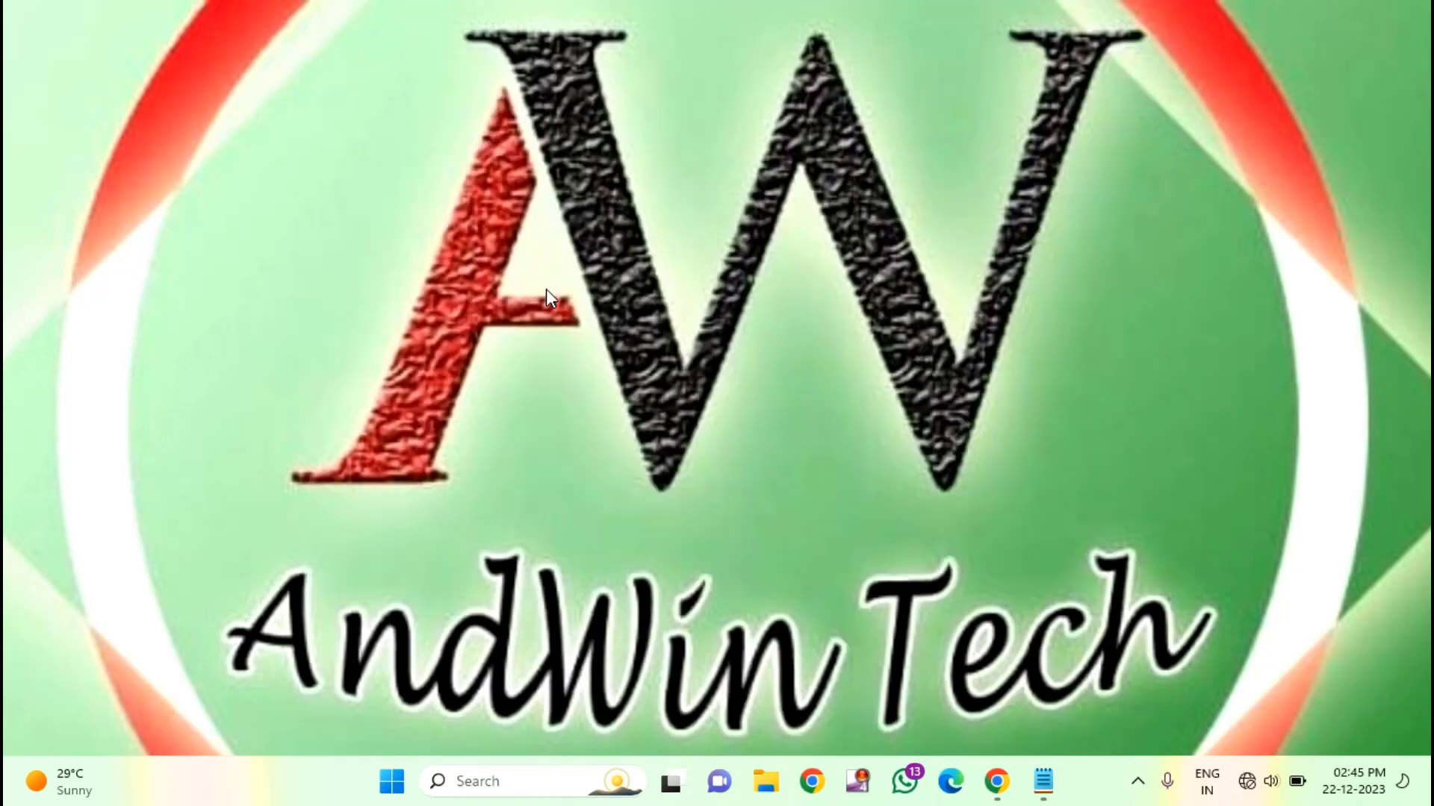
{"action": "left_click", "coordinate": [610, 551]}
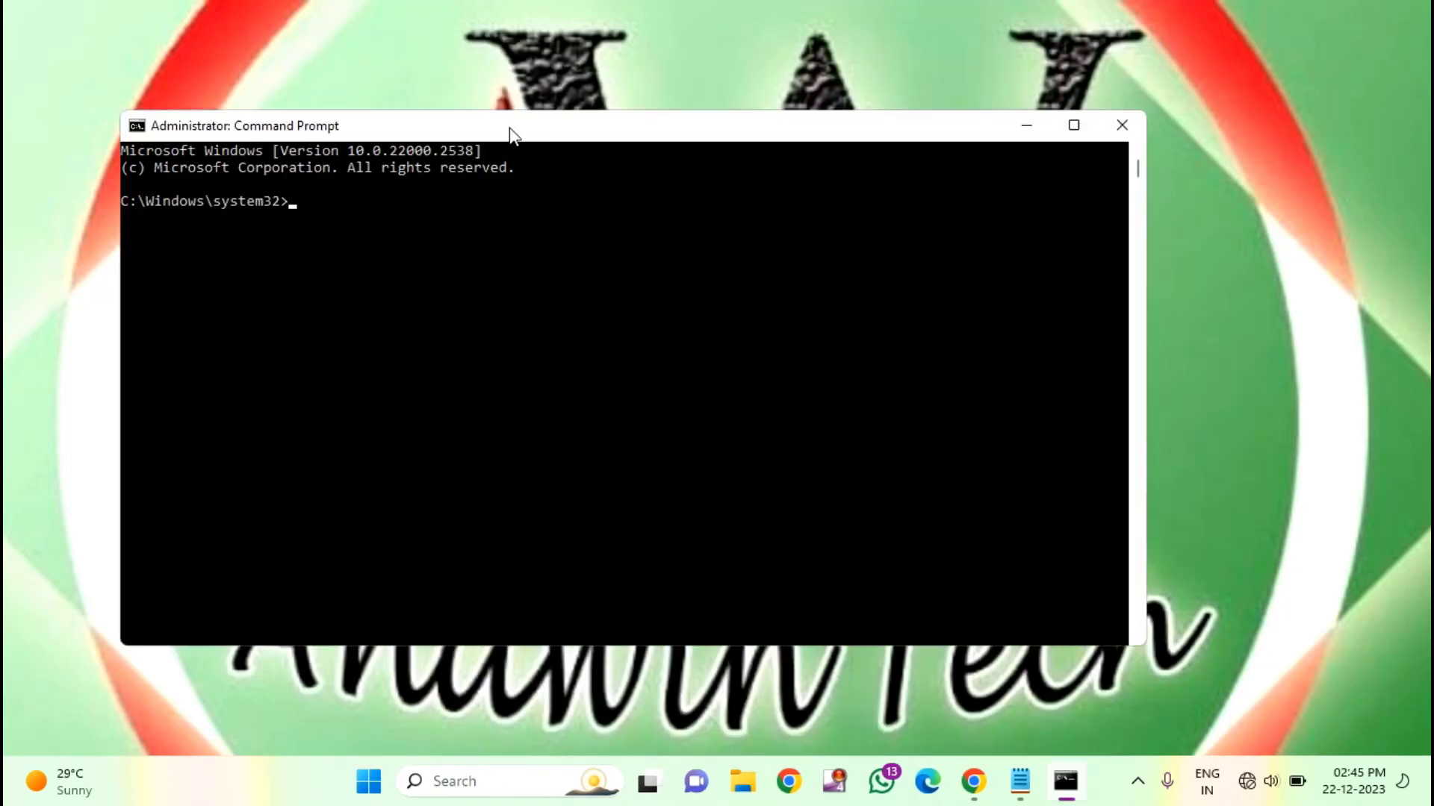
{"action": "mouse_move", "coordinate": [510, 134]}
{"action": "left_mouse_down"}
{"action": "mouse_move", "coordinate": [569, 128]}
{"action": "mouse_move", "coordinate": [536, 129]}
{"action": "left_mouse_up"}
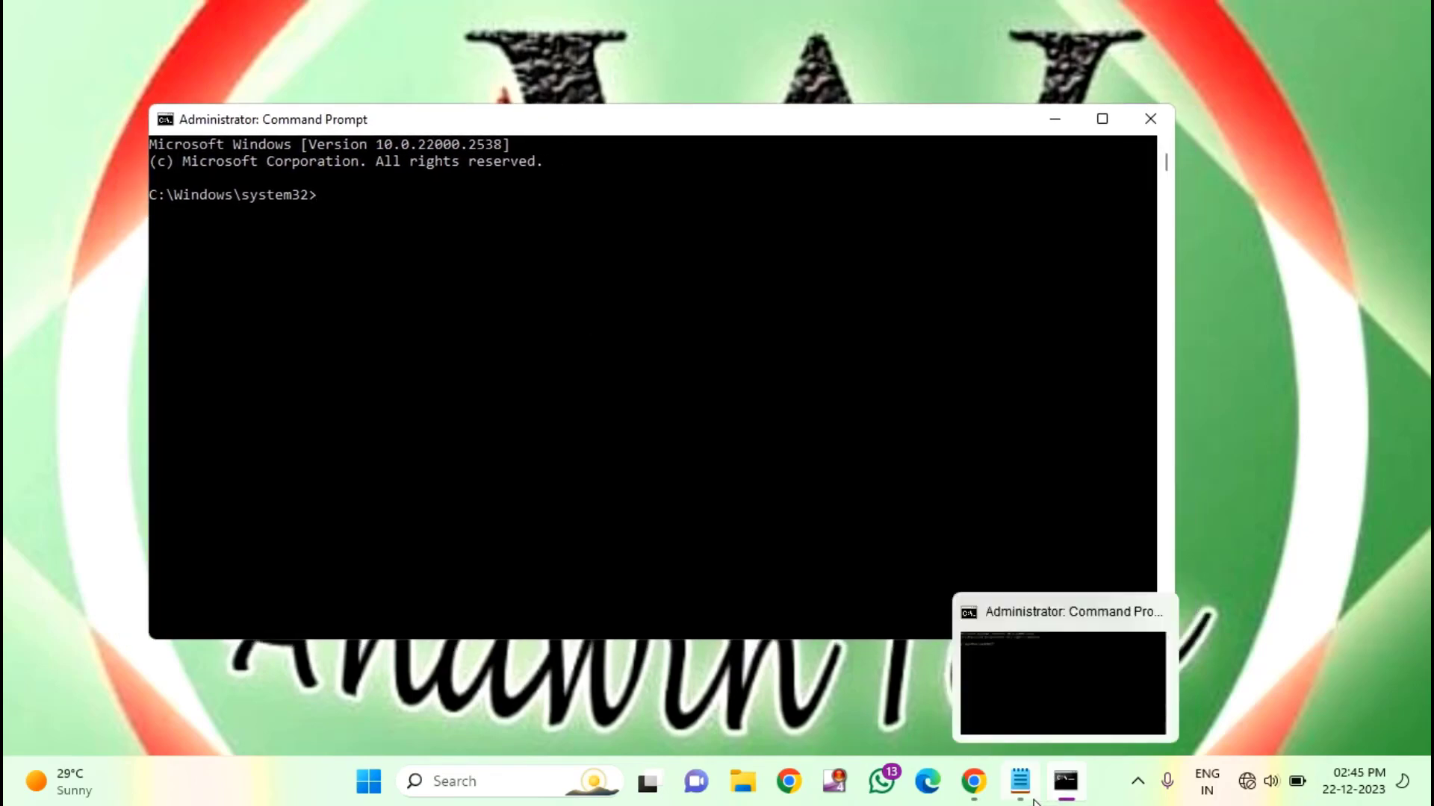
- Switch to the Notepad notes and copy the sfc /scannow command
{"action": "left_click", "coordinate": [1020, 781]}
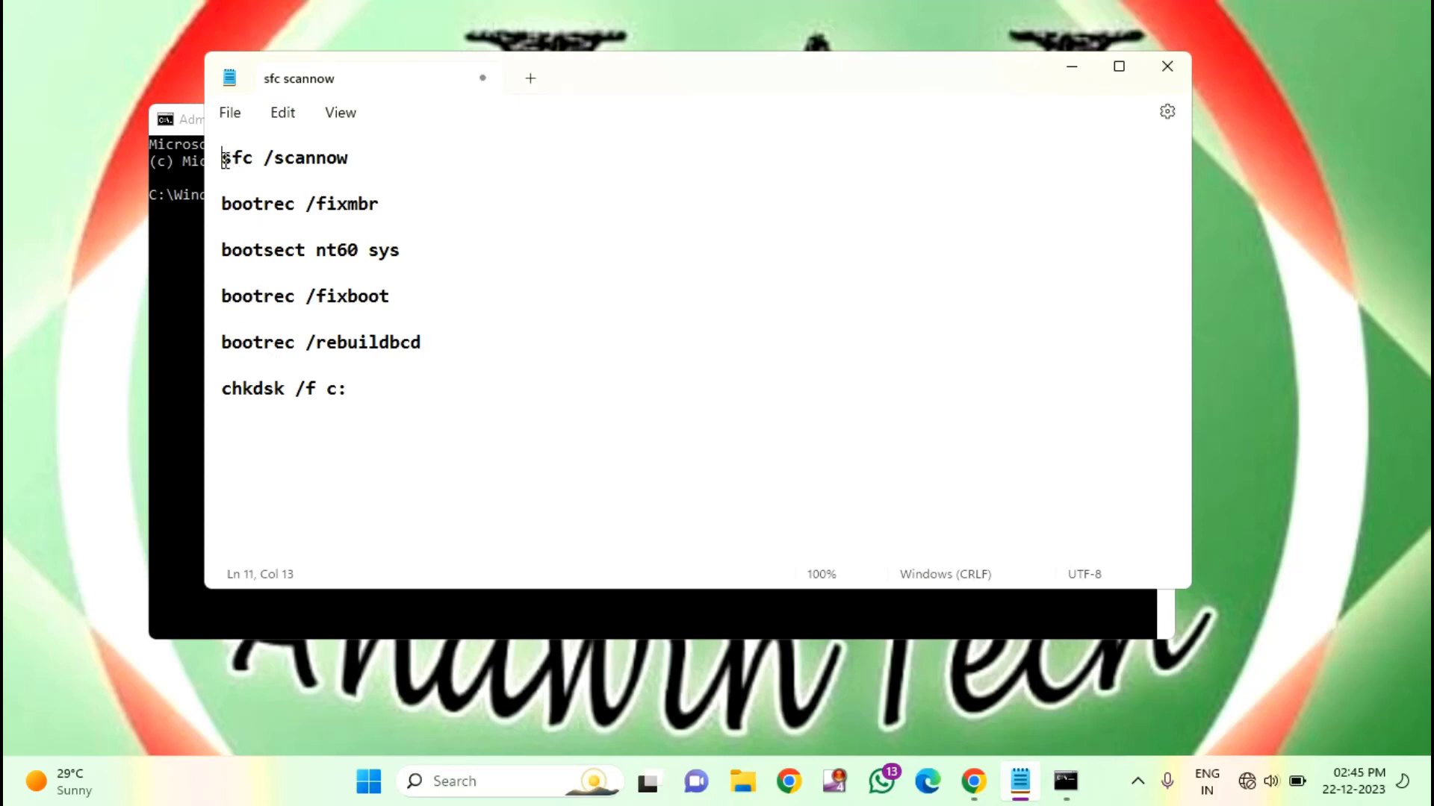
{"action": "mouse_move", "coordinate": [224, 160]}
{"action": "left_mouse_down"}
{"action": "mouse_move", "coordinate": [348, 160]}
{"action": "mouse_move", "coordinate": [223, 168]}
{"action": "left_mouse_up"}
{"action": "left_click", "coordinate": [349, 161]}
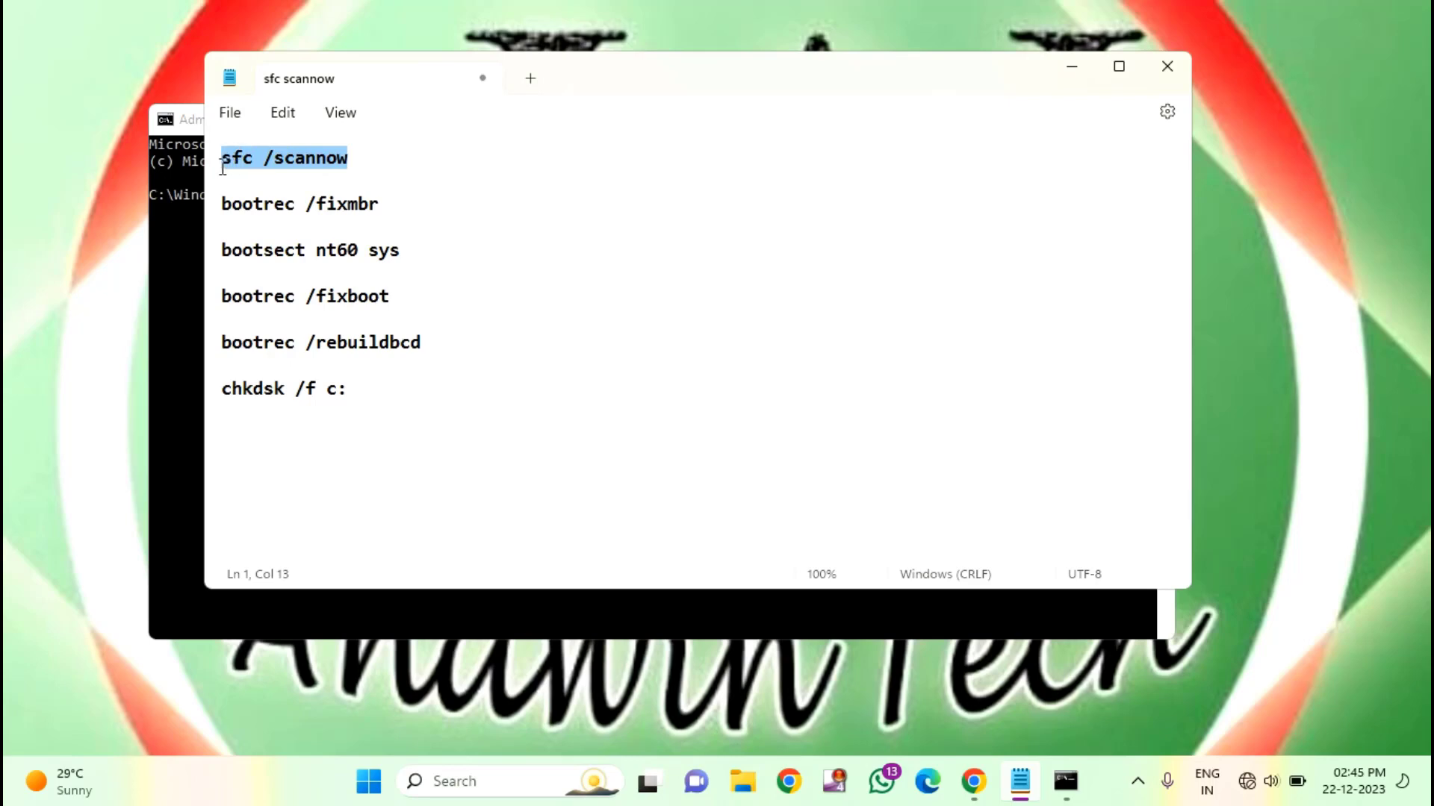
{"action": "right_click", "coordinate": [236, 171]}
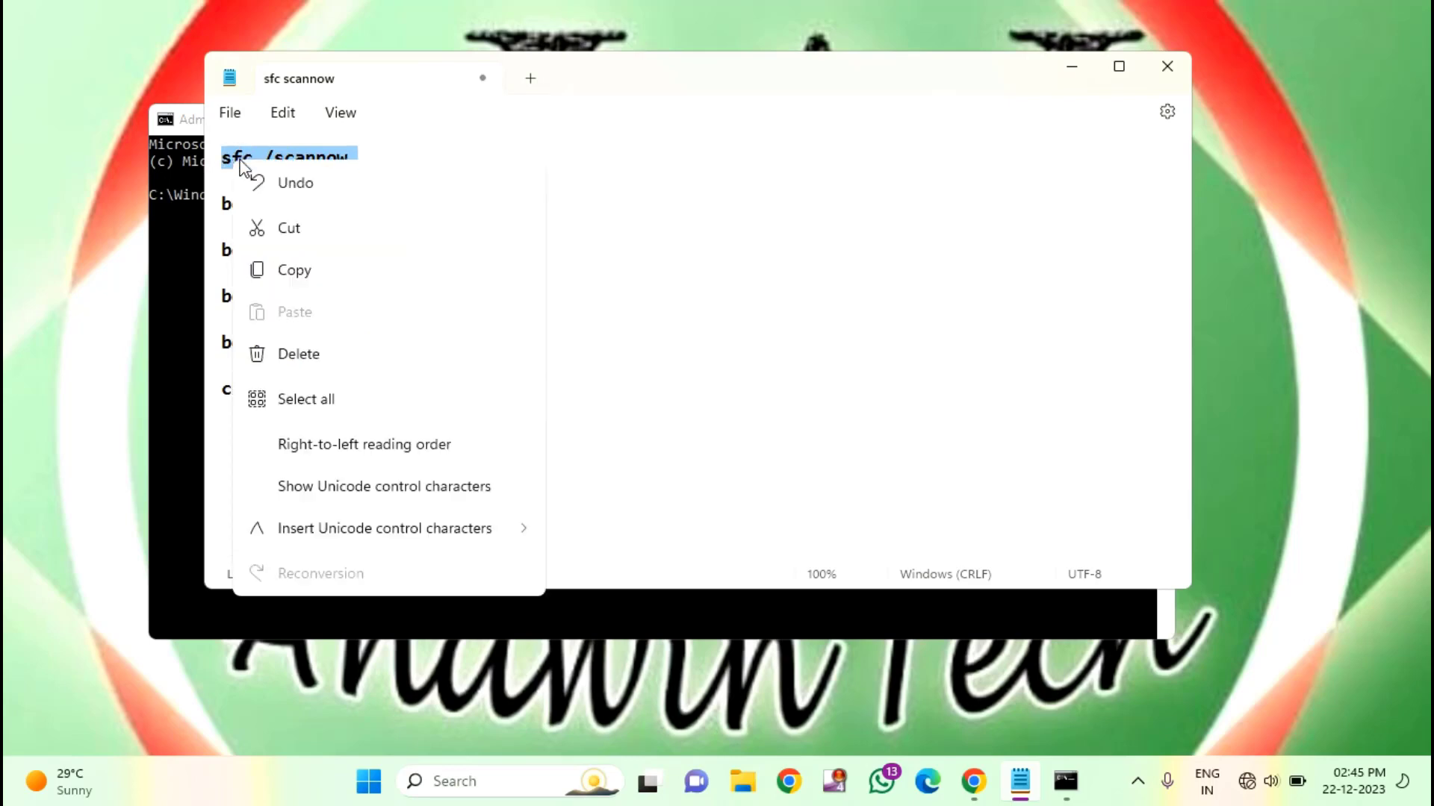
{"action": "left_click", "coordinate": [315, 280]}
- Paste the copied sfc /scannow command into Command Prompt and run the system file scan
{"action": "left_click", "coordinate": [183, 265]}
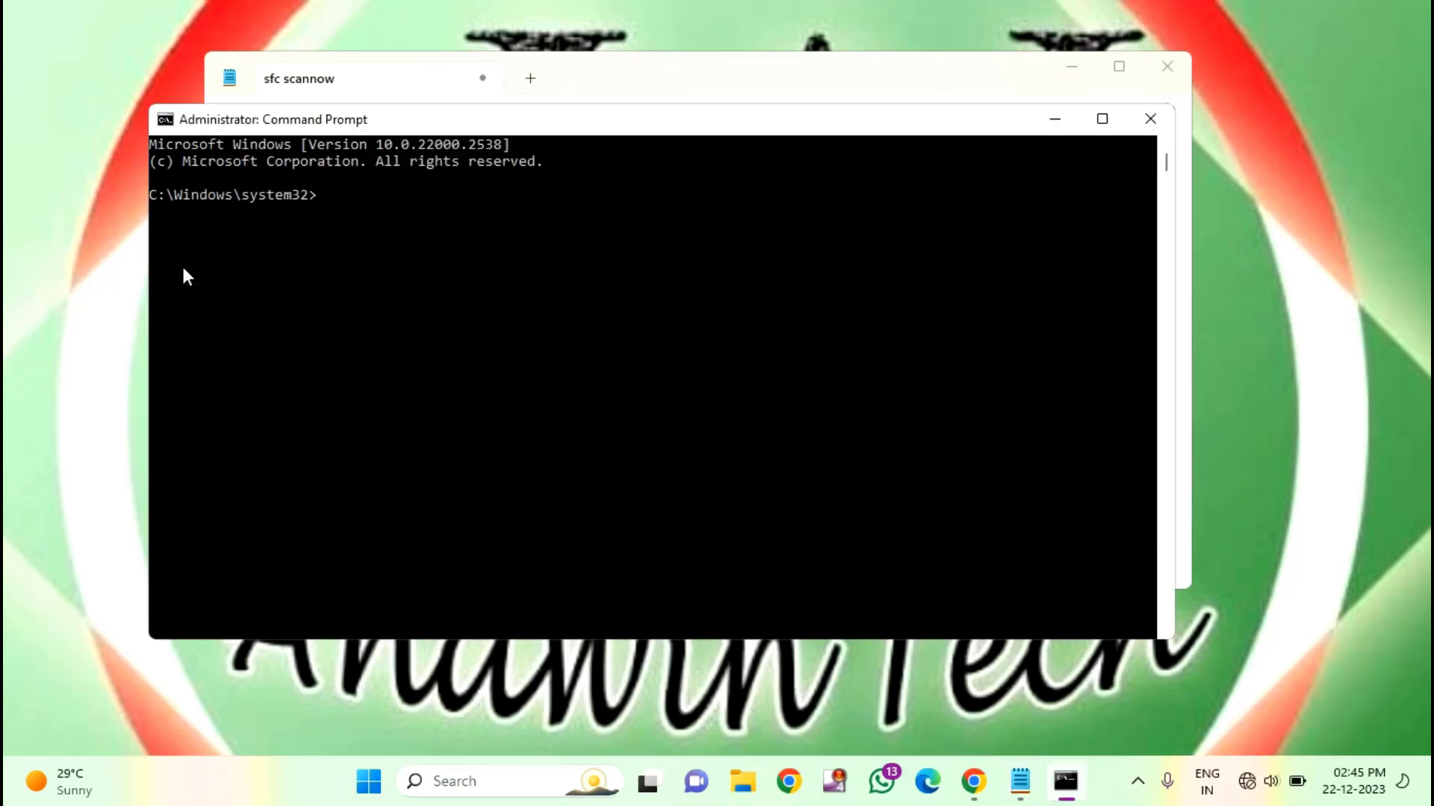
{"action": "right_click", "coordinate": [515, 130]}
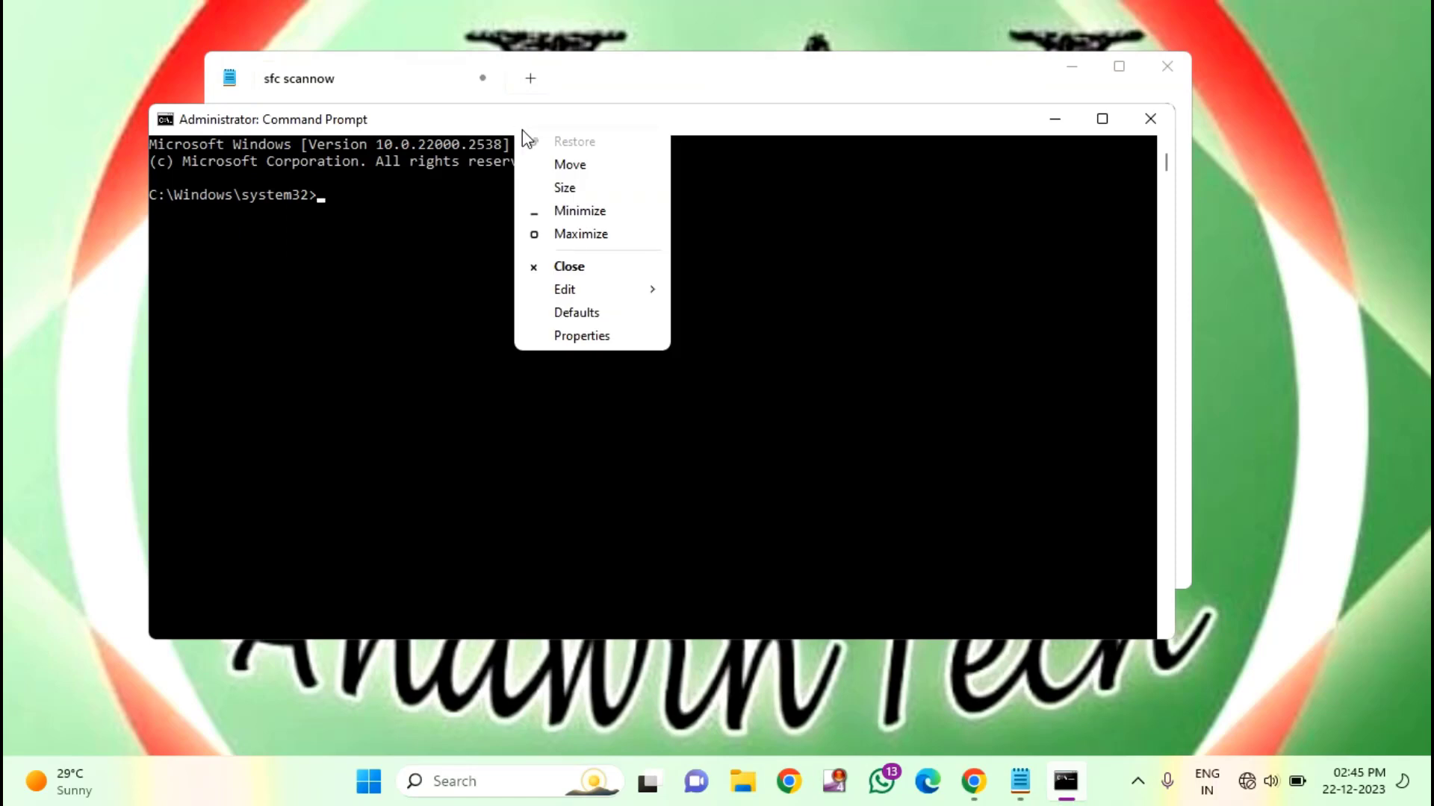
{"action": "mouse_move", "coordinate": [619, 296]}
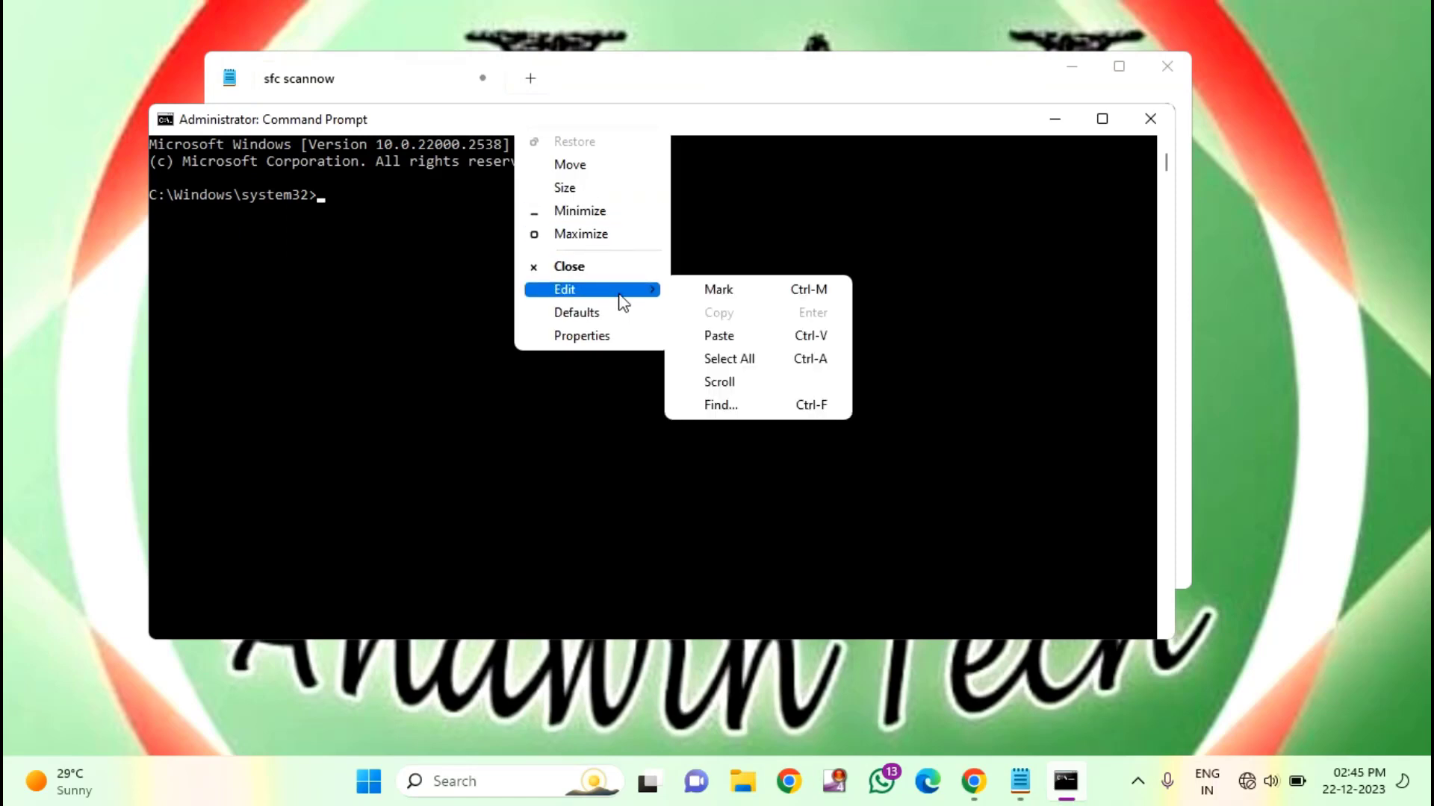
{"action": "left_click", "coordinate": [718, 337]}
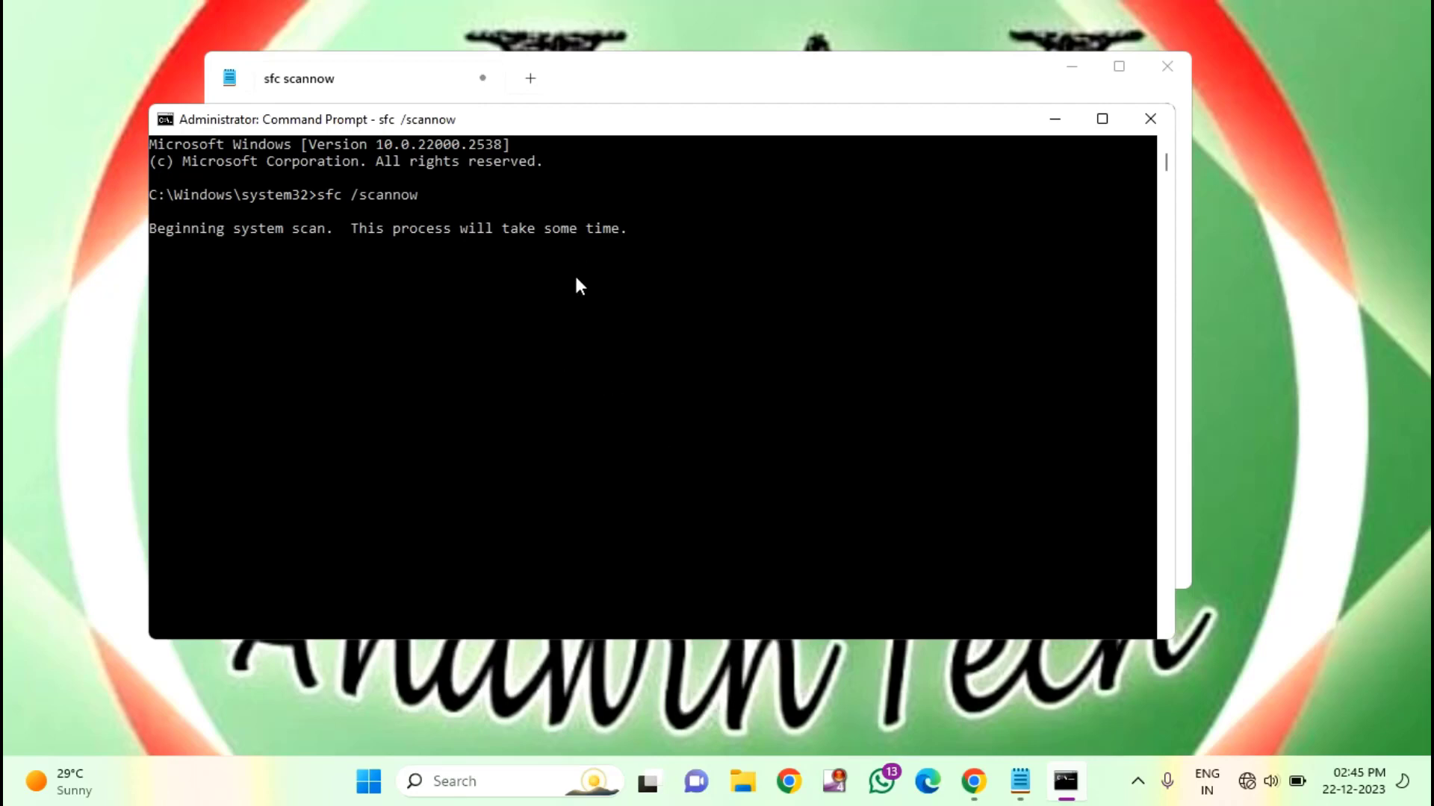
- Copy the bootrec /fixmbr command from Notepad, paste it into Command Prompt, and return to the notes
{"action": "left_click", "coordinate": [739, 81]}
{"action": "triple_click", "coordinate": [233, 211]}
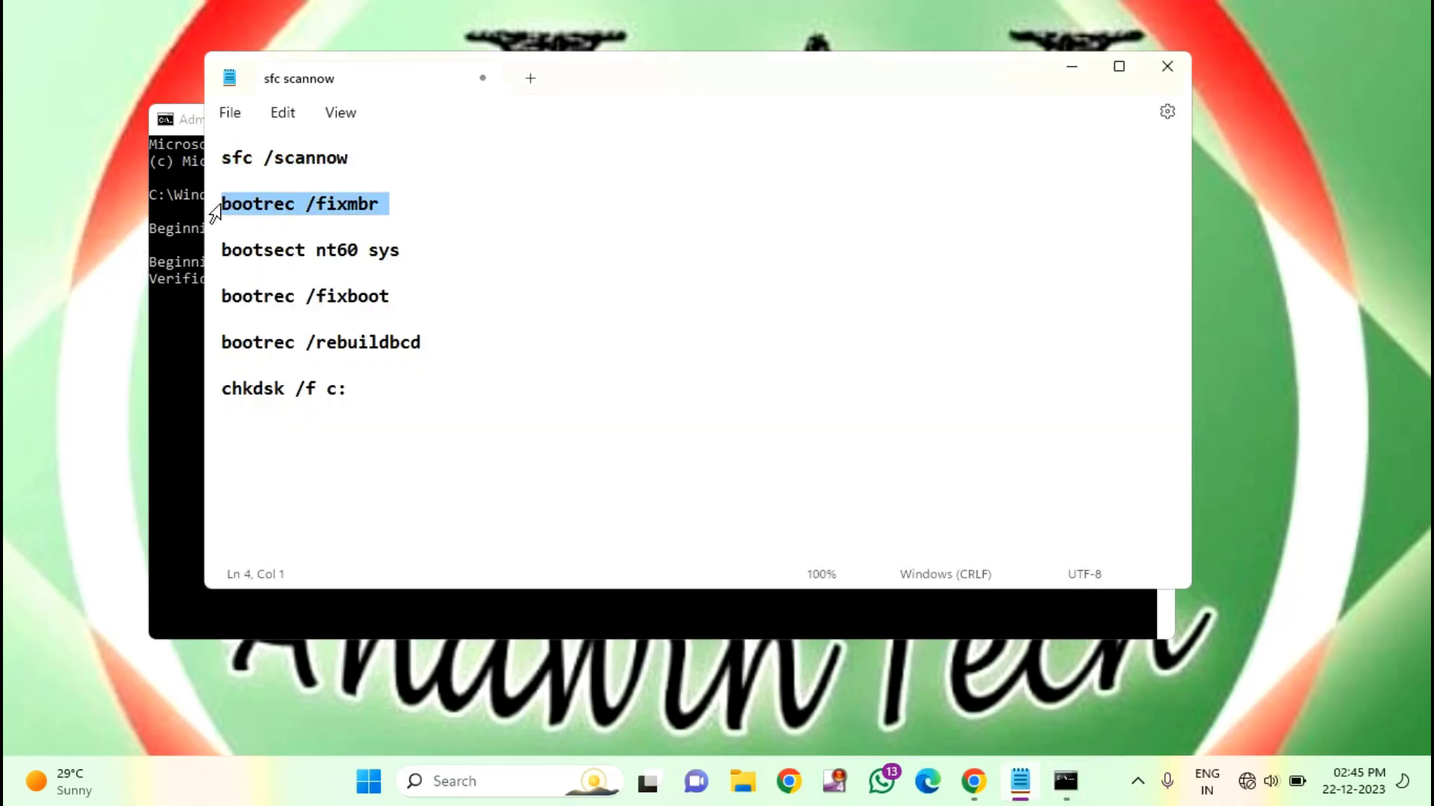
{"action": "right_click", "coordinate": [233, 210]}
{"action": "left_click", "coordinate": [291, 317]}
{"action": "key", "text": "alt+Tab"}
{"action": "right_click", "coordinate": [548, 125]}
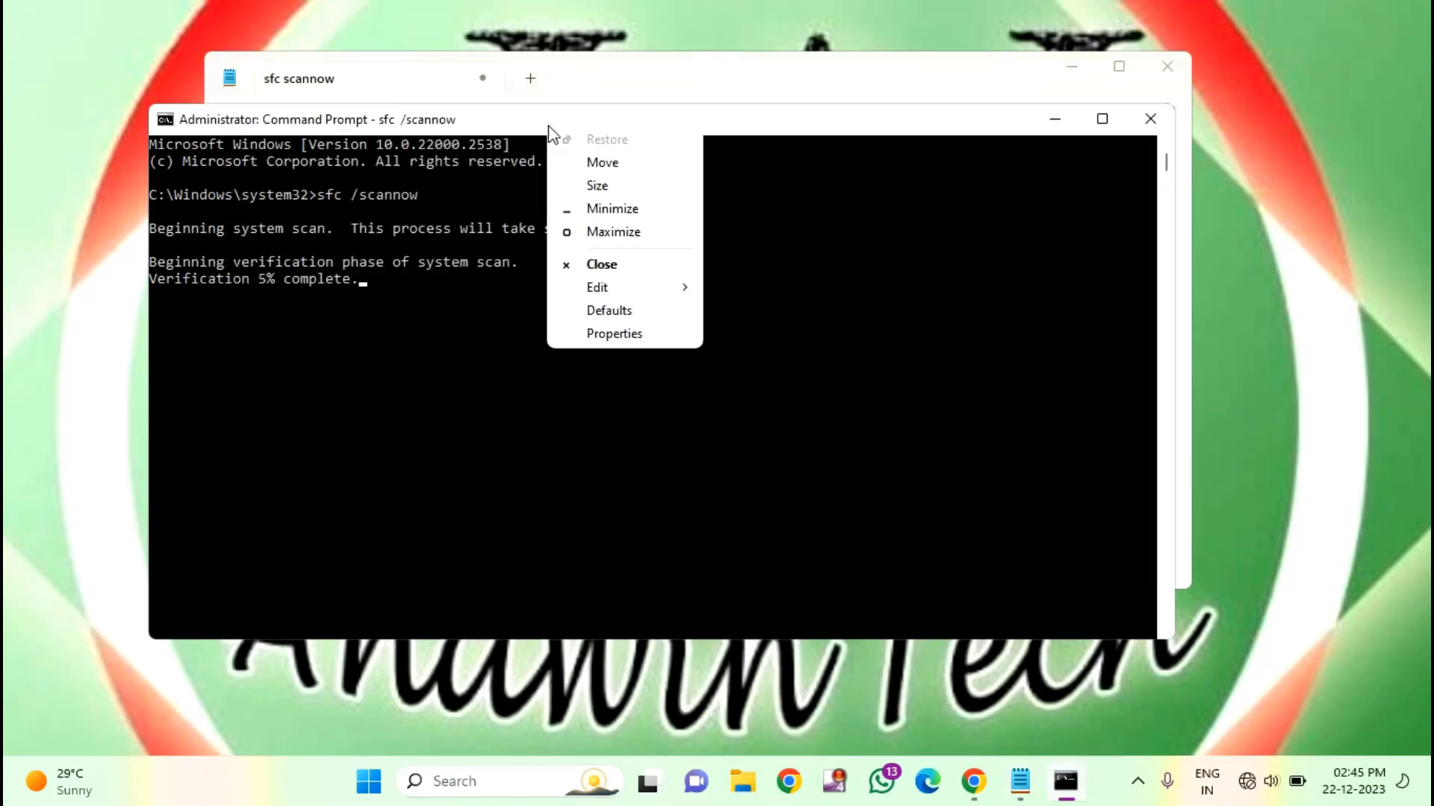
{"action": "mouse_move", "coordinate": [634, 290]}
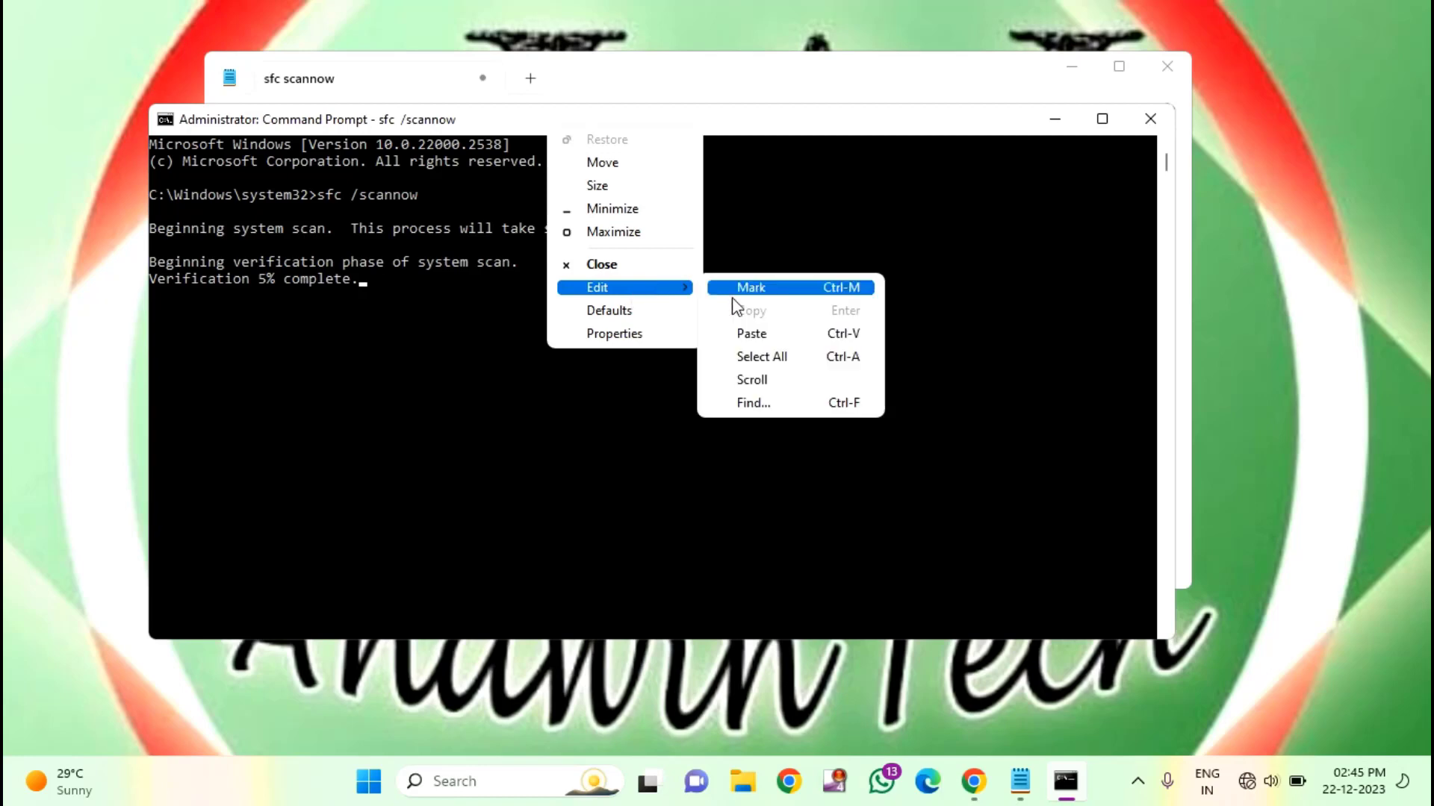
{"action": "left_click", "coordinate": [756, 338]}
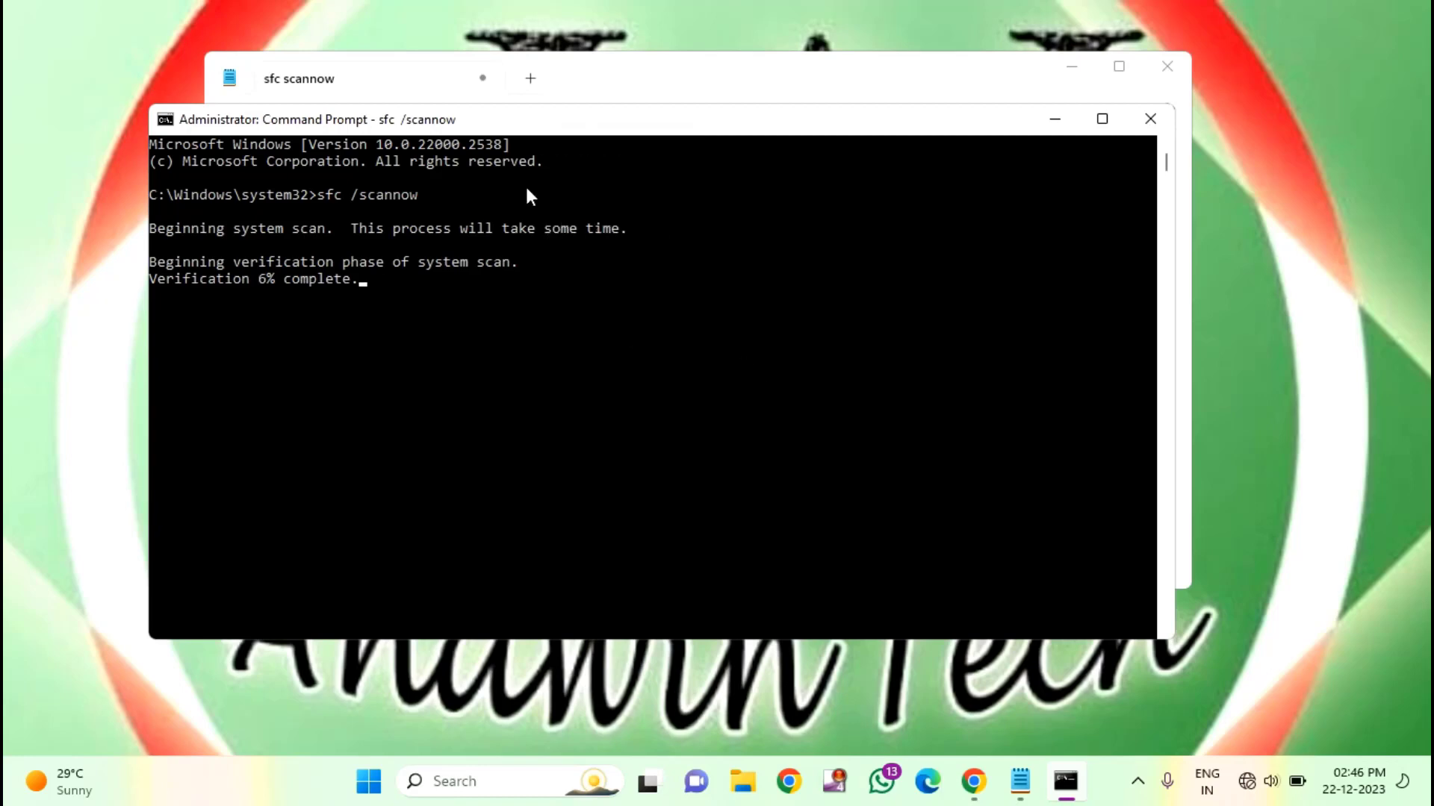
{"action": "left_click", "coordinate": [1055, 118]}
{"action": "left_click", "coordinate": [523, 337]}
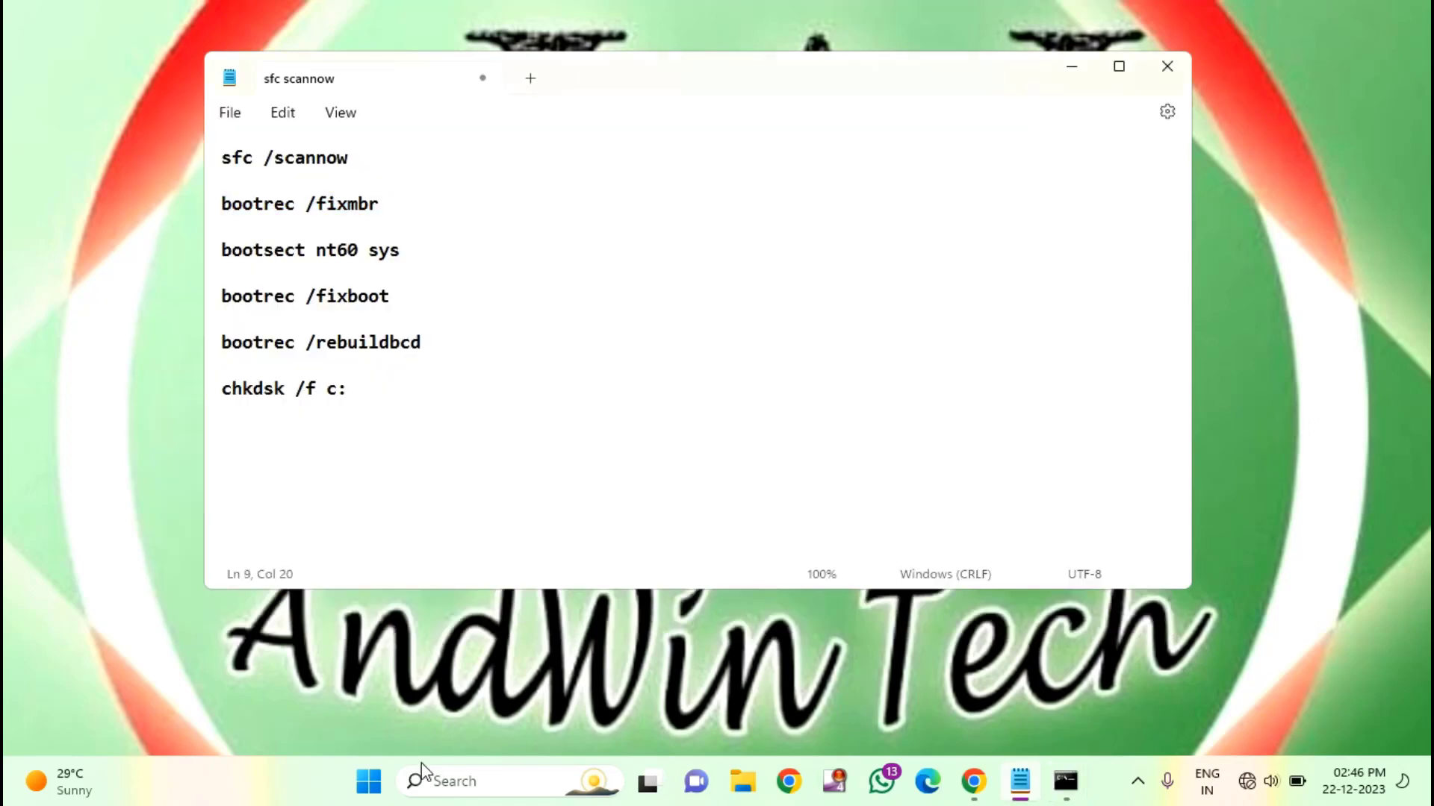
- Show the PC's power options including Restart, and dismiss them without restarting
{"action": "left_click", "coordinate": [385, 785]}
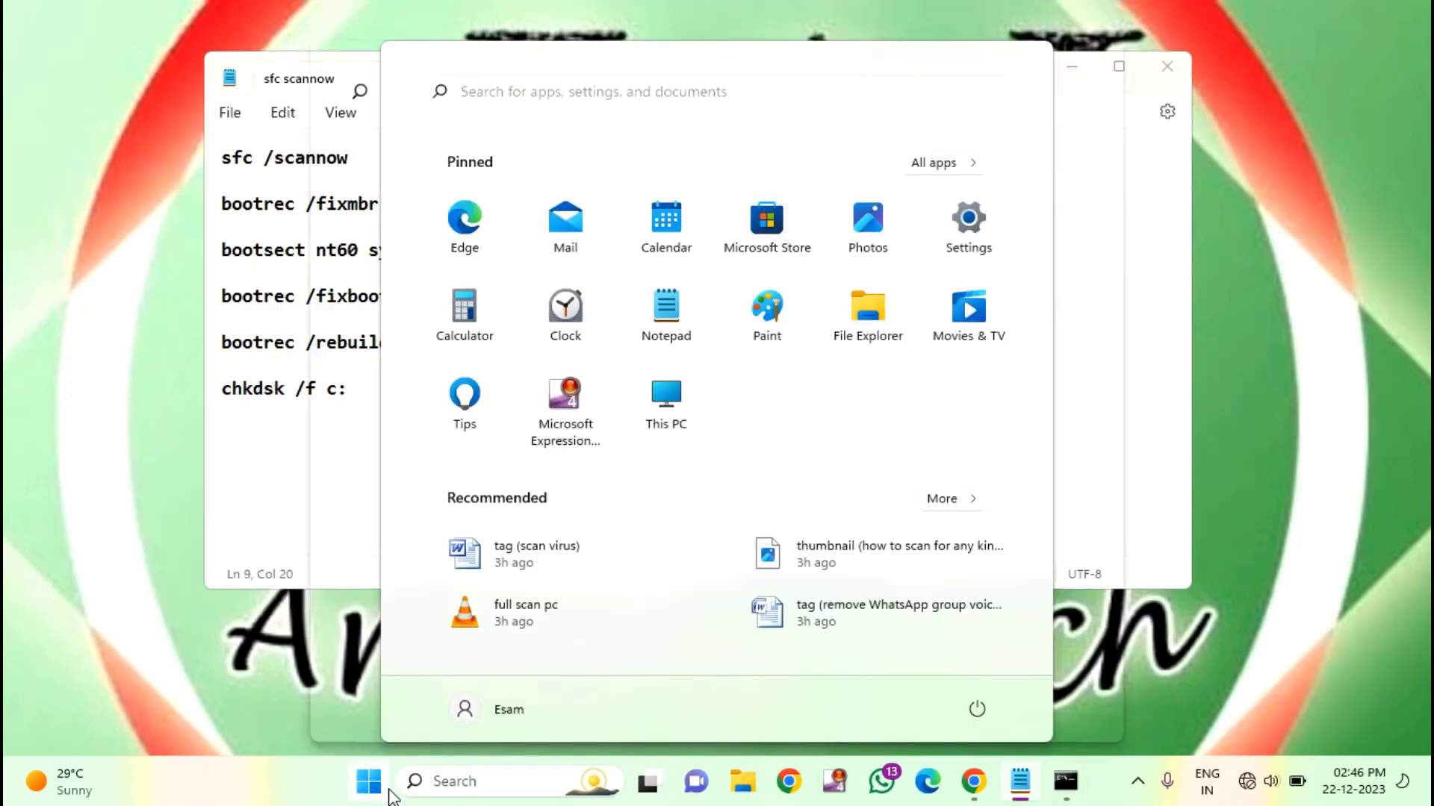
{"action": "left_click", "coordinate": [981, 713]}
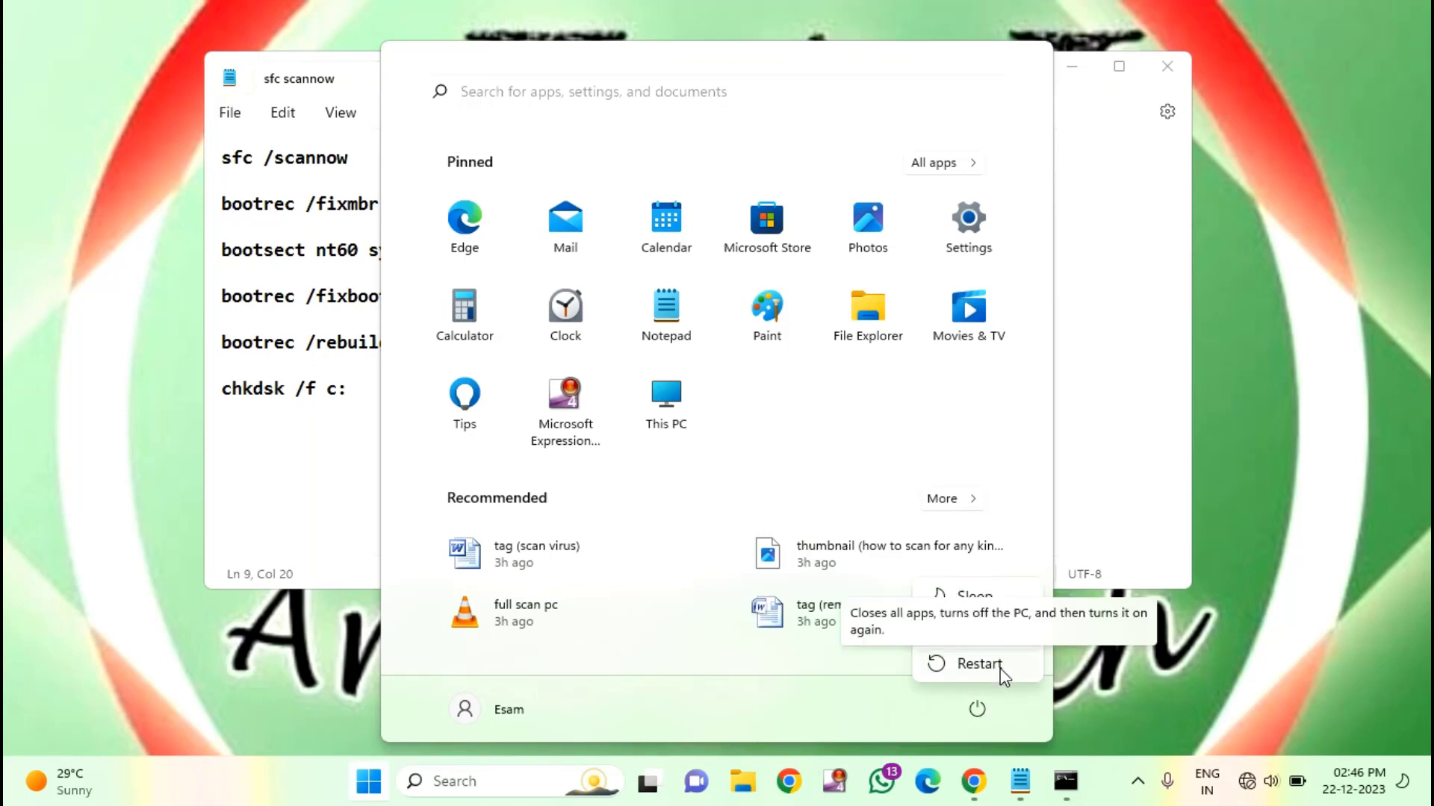
{"action": "left_click", "coordinate": [1097, 481]}
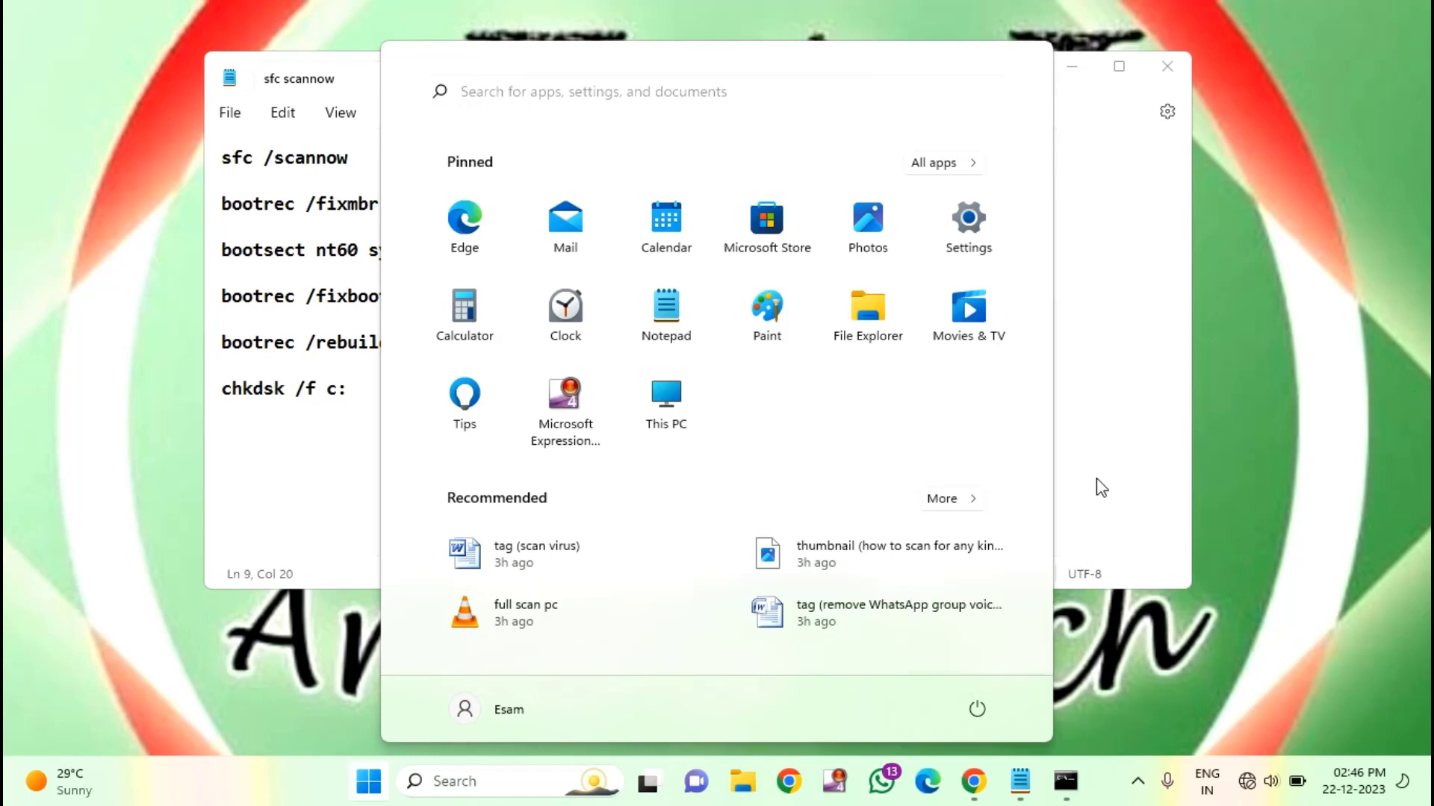
{"action": "left_click", "coordinate": [1093, 221]}
- Minimize the Notepad notes, search for "control" and open Control Panel
{"action": "left_click", "coordinate": [1072, 67]}
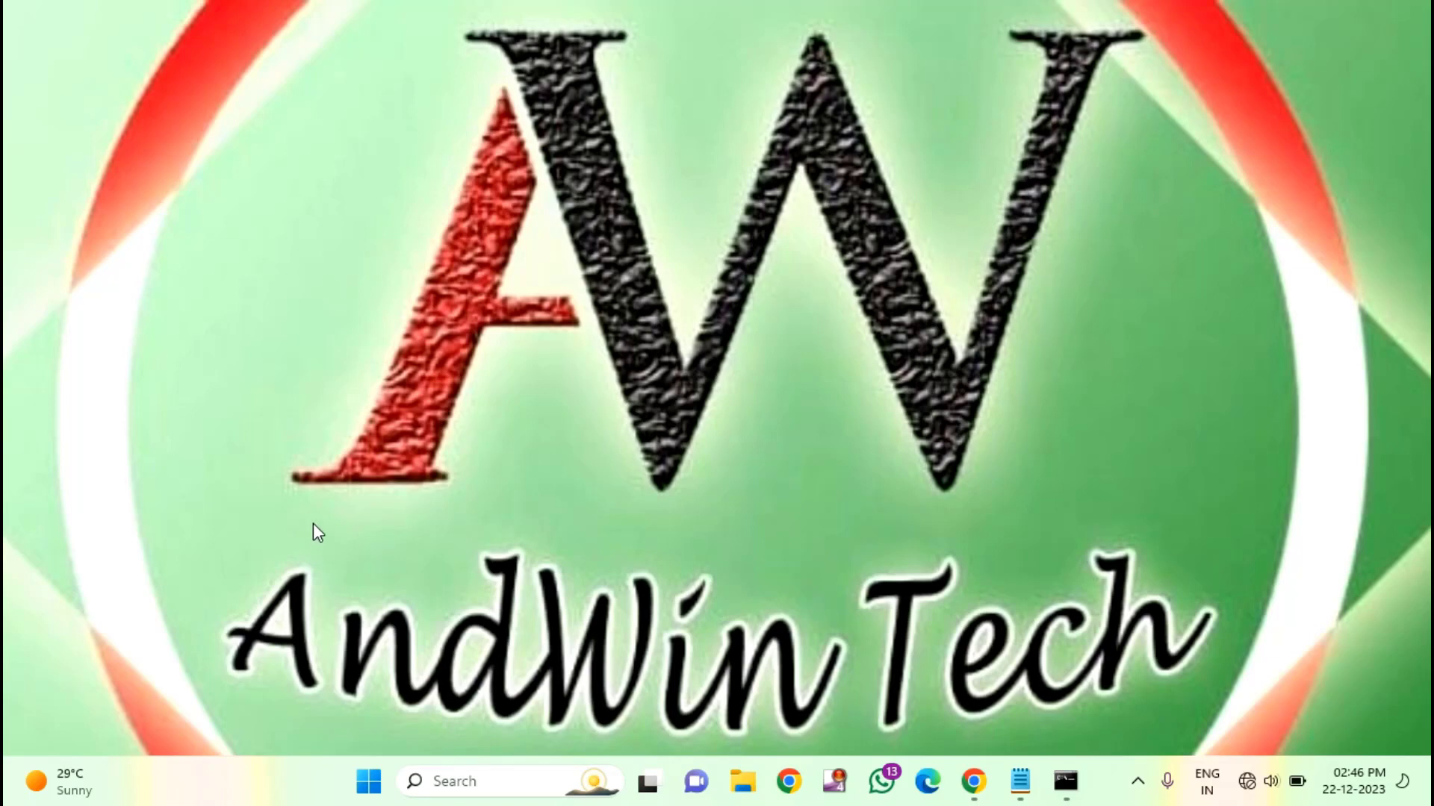
{"action": "left_click", "coordinate": [369, 784]}
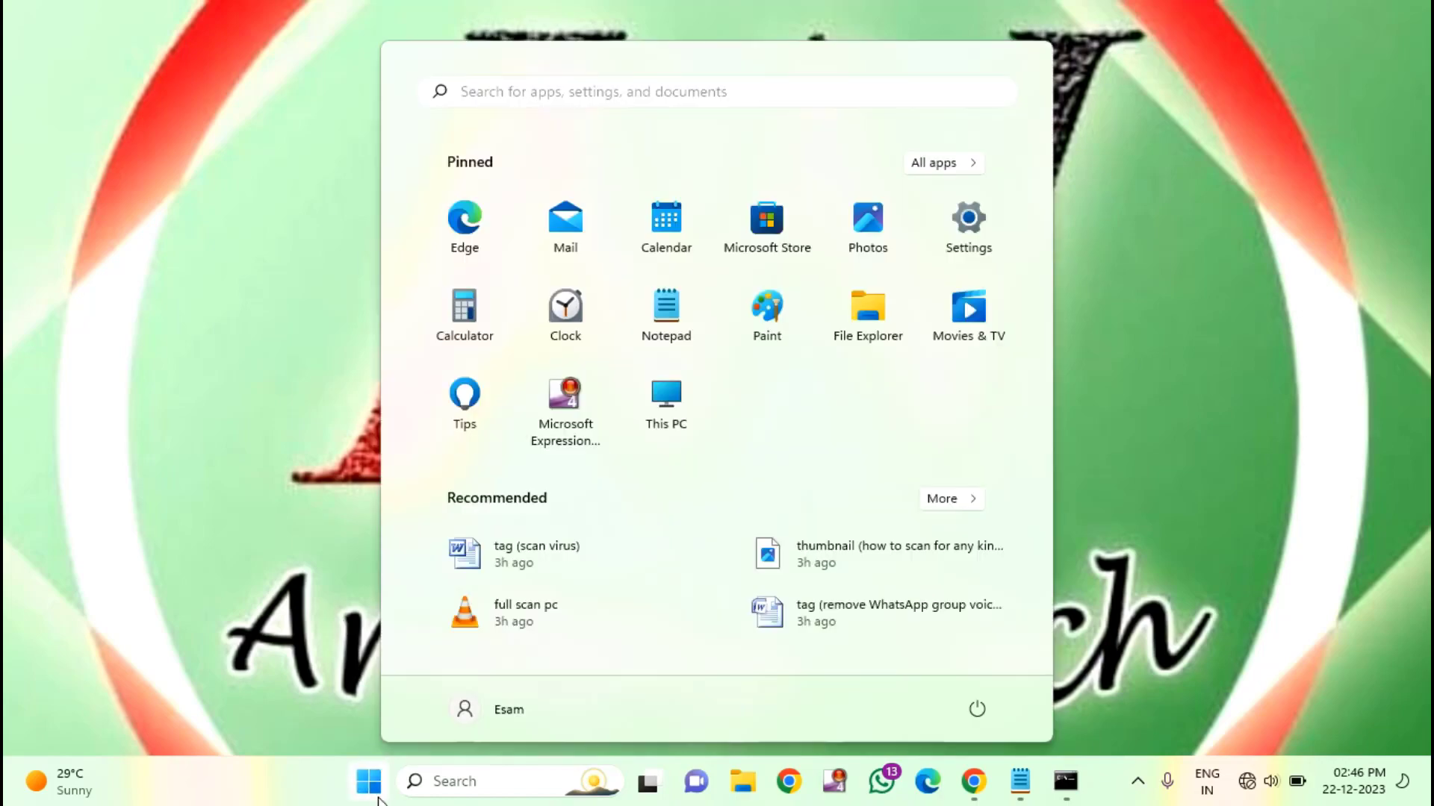
{"action": "left_click", "coordinate": [660, 103]}
{"action": "type", "text": "c"}
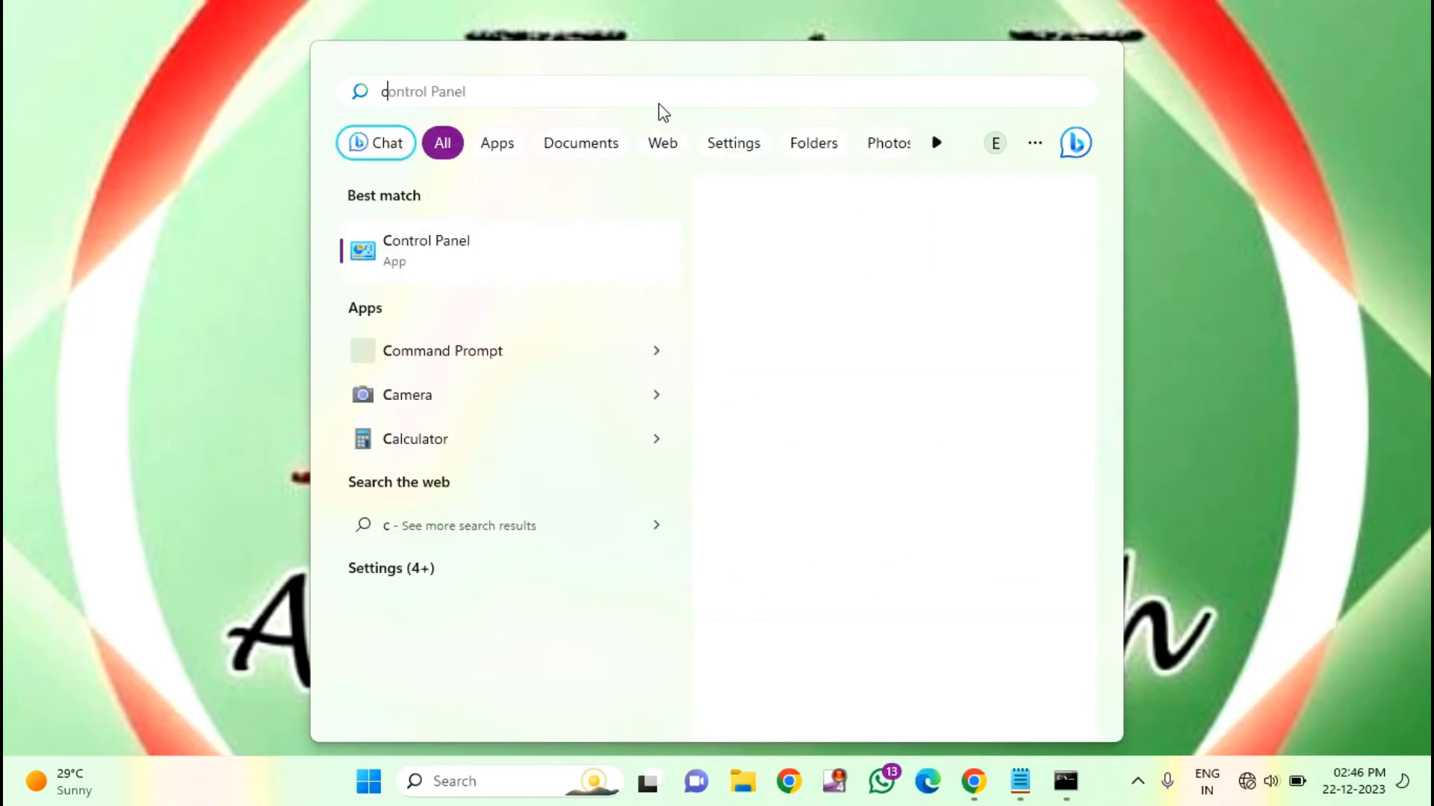
{"action": "type", "text": "ontrol"}
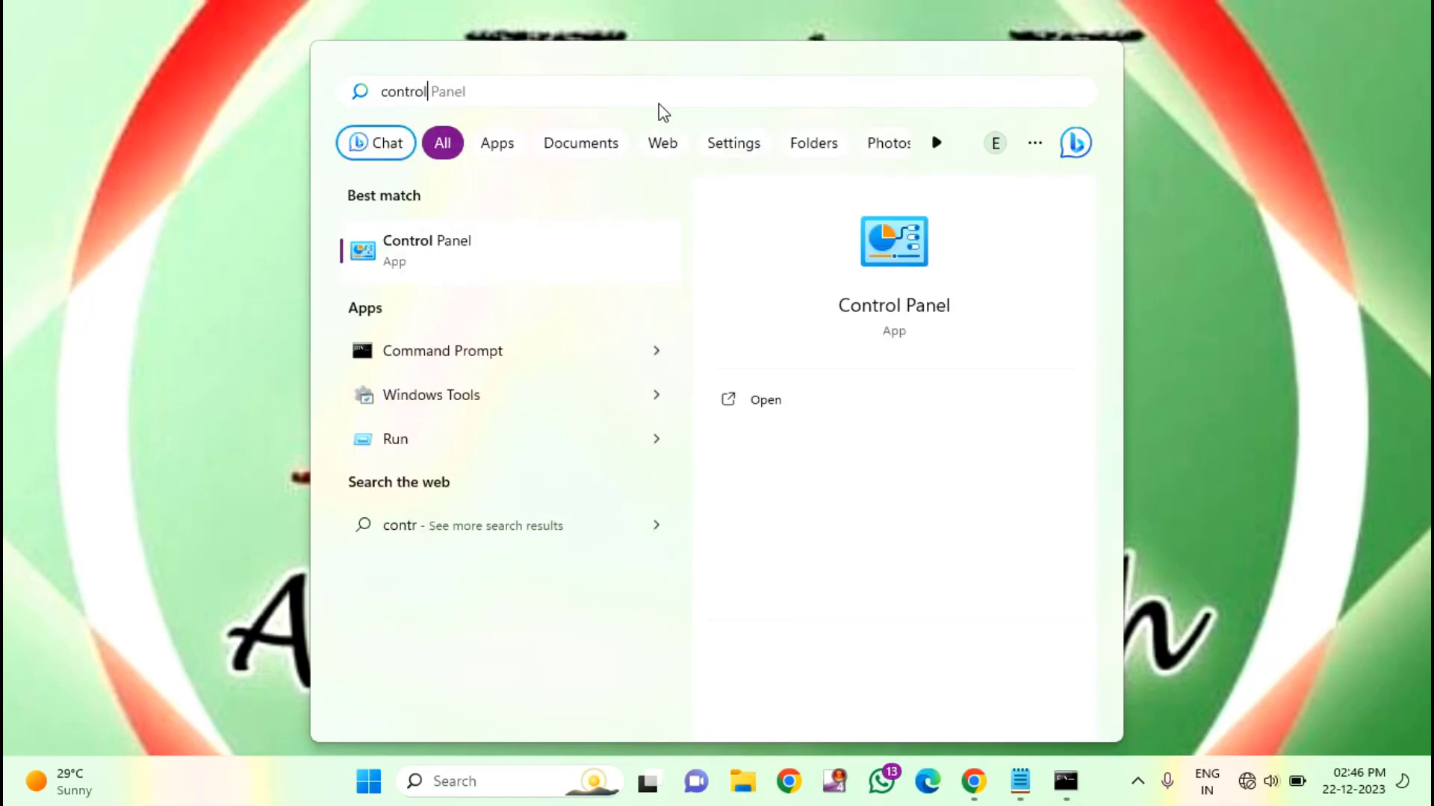
{"action": "left_click", "coordinate": [470, 281]}
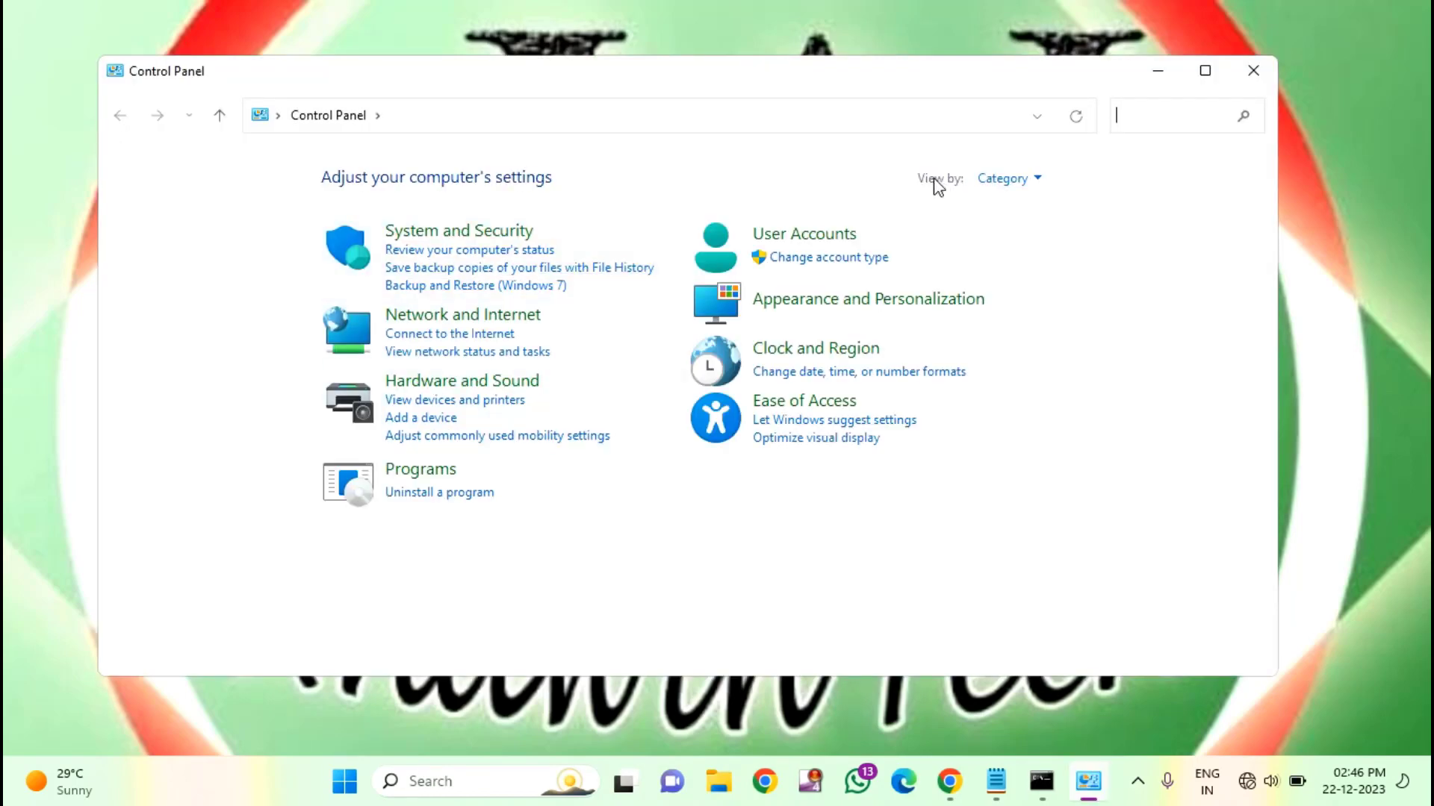
- Set Control Panel to the Category view and open the list of installed Windows updates
{"action": "left_click", "coordinate": [1030, 179]}
{"action": "left_click", "coordinate": [1033, 215]}
{"action": "left_click", "coordinate": [440, 494]}
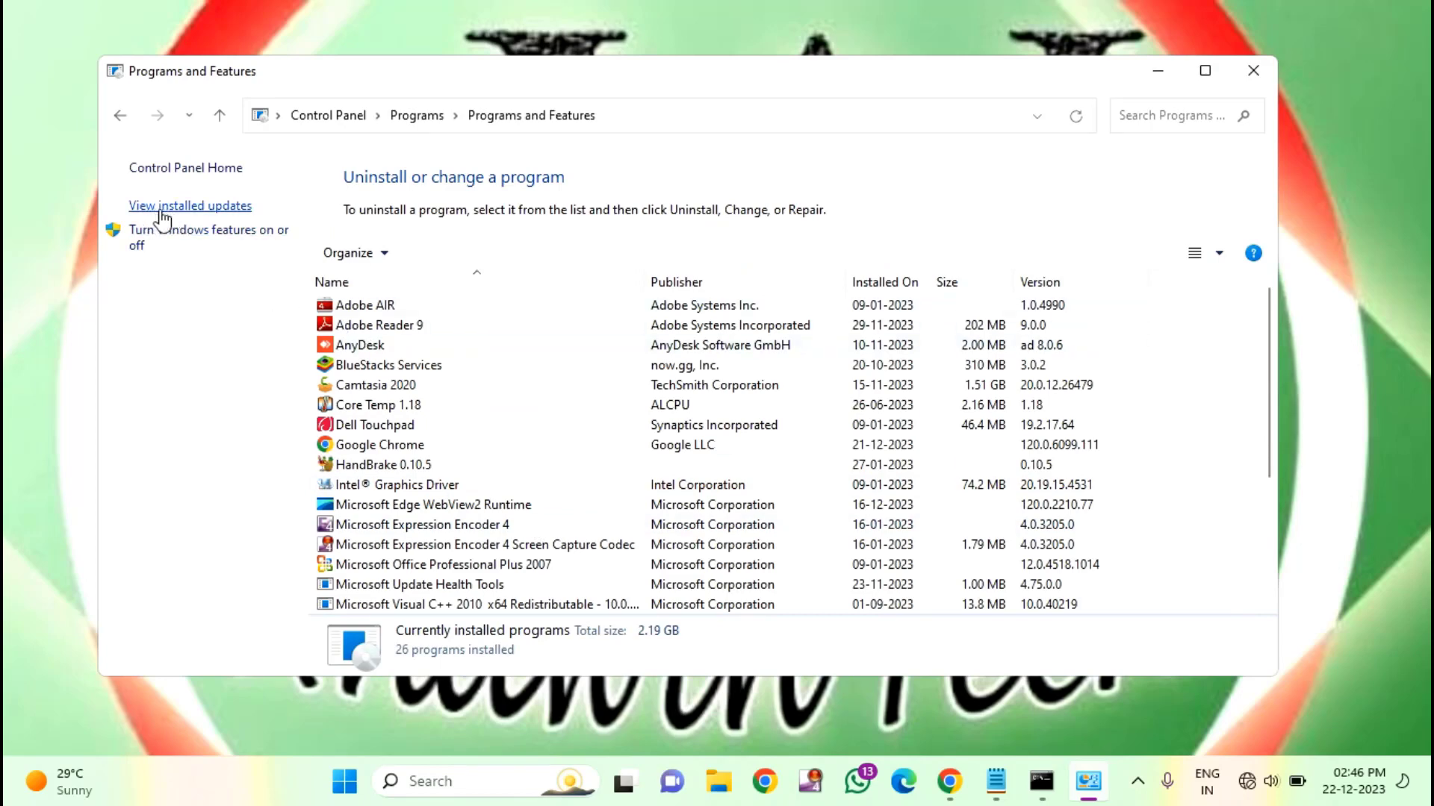
{"action": "left_click", "coordinate": [221, 209]}
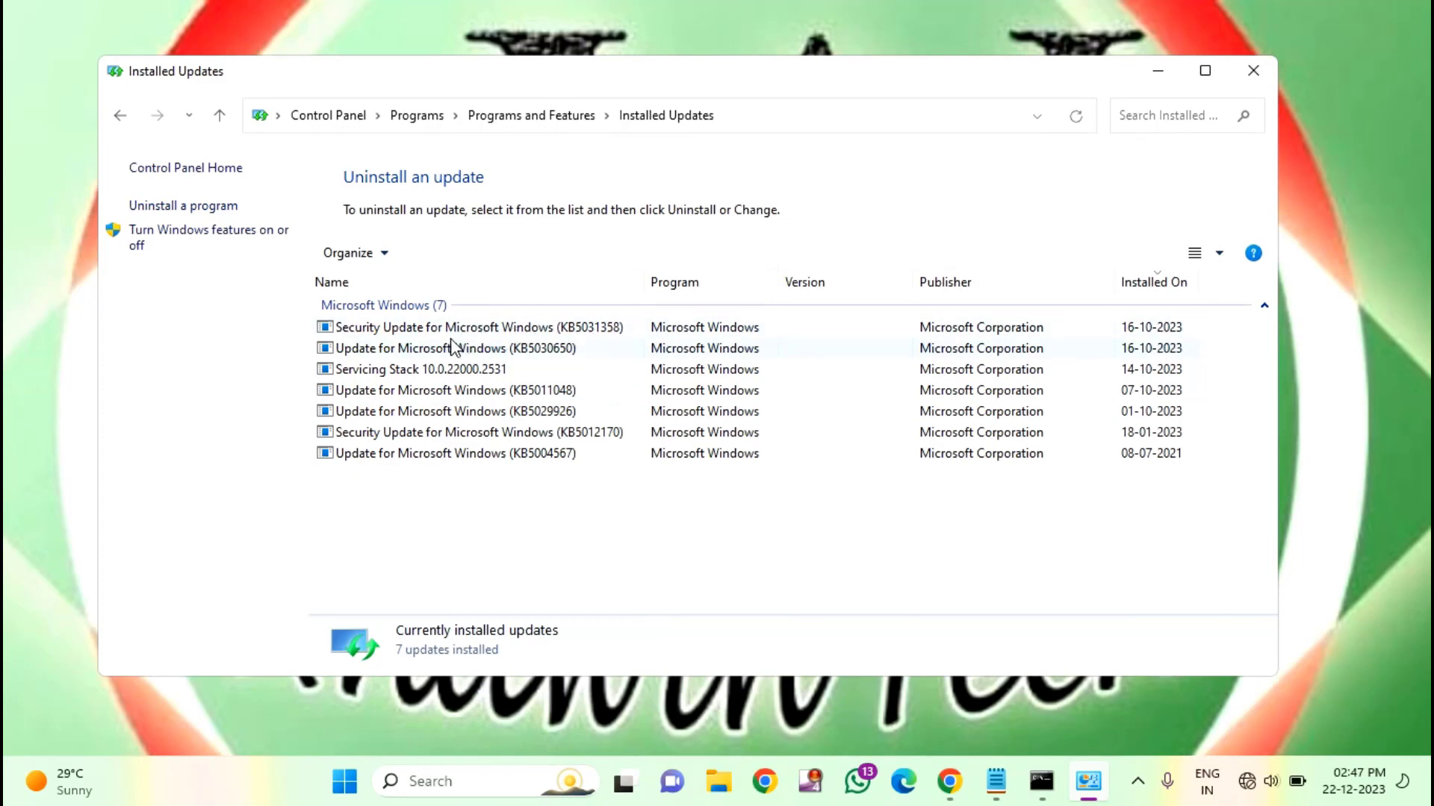
- Show the uninstall option for the security update KB5031358 and dismiss it without uninstalling
{"action": "left_click", "coordinate": [366, 333]}
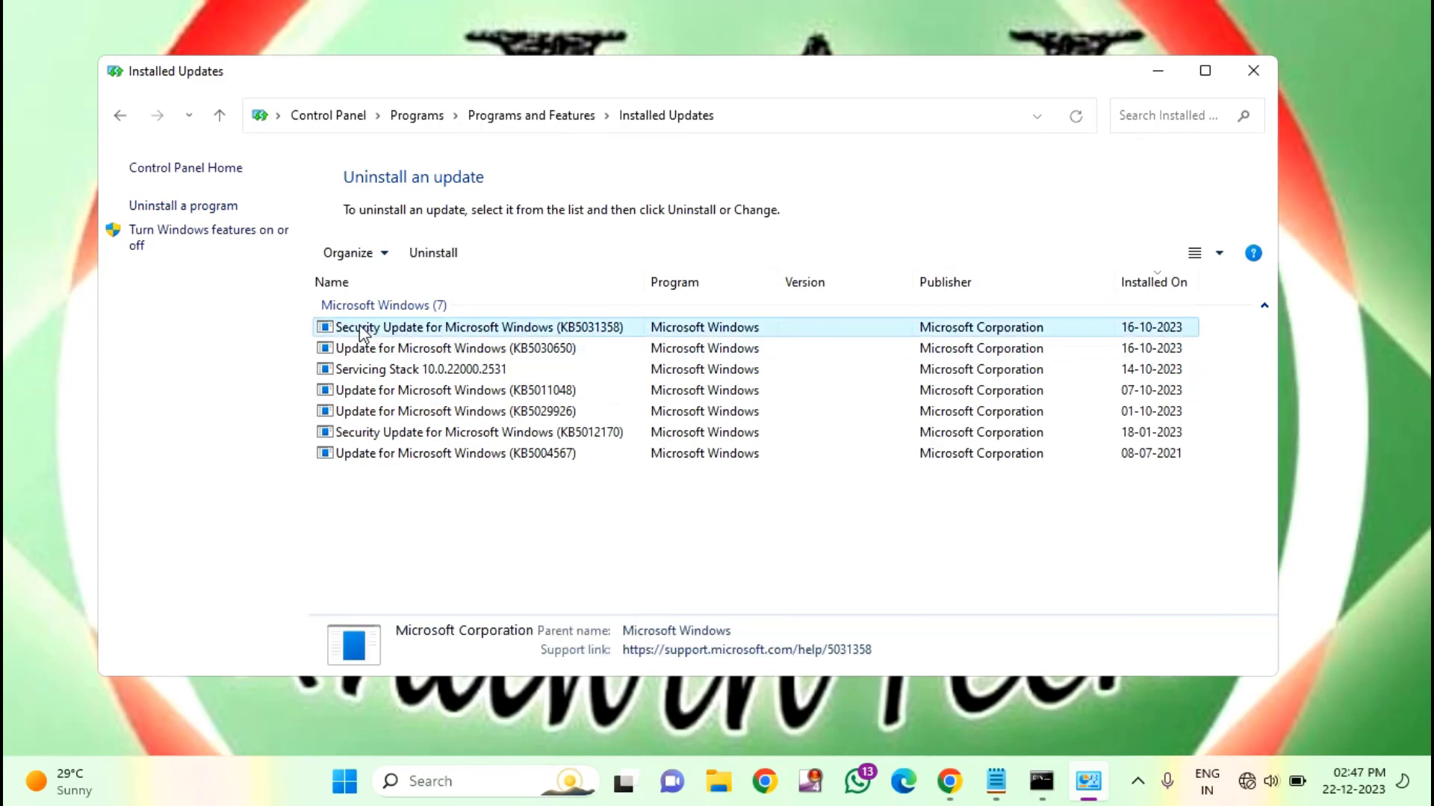
{"action": "right_click", "coordinate": [387, 333]}
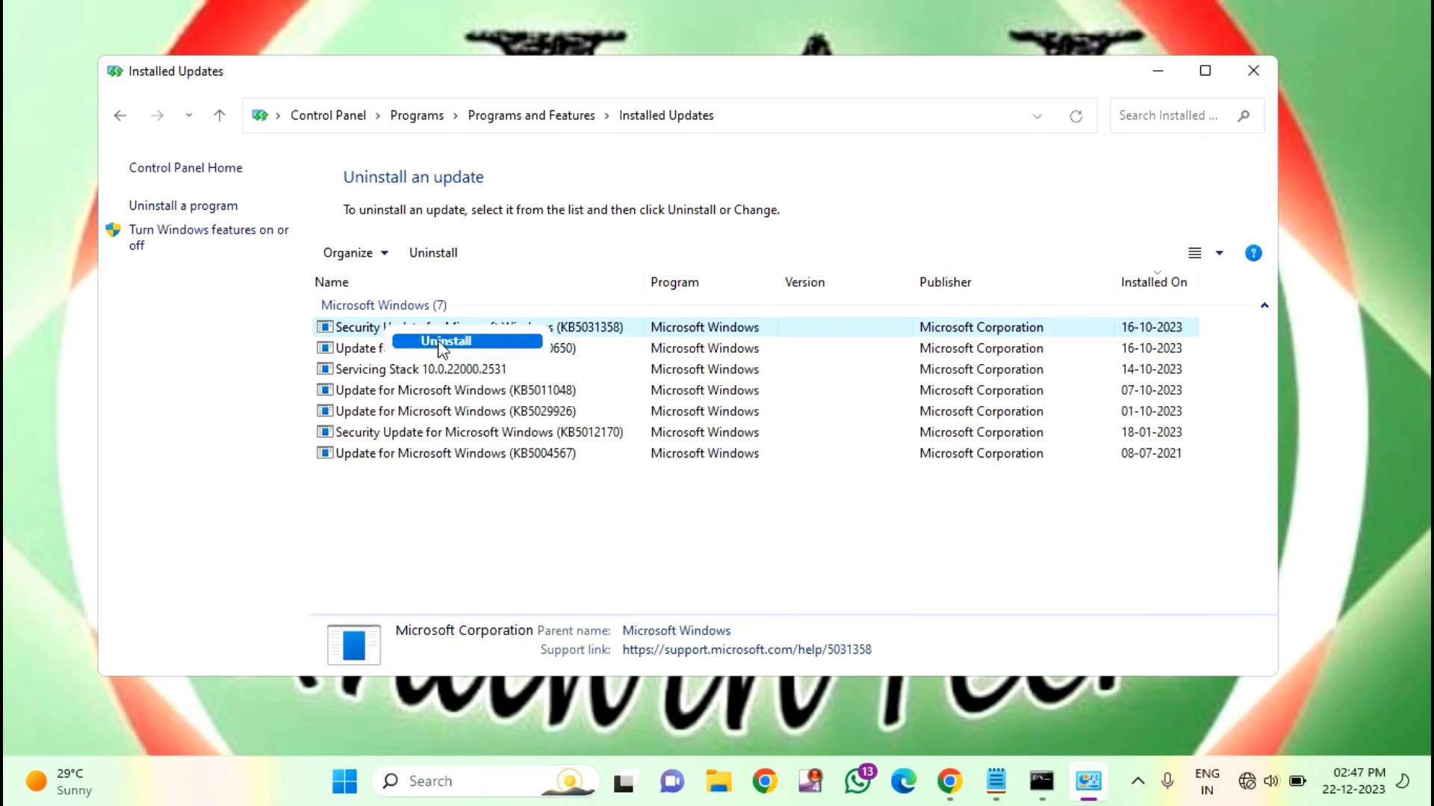
{"action": "left_click", "coordinate": [234, 319]}
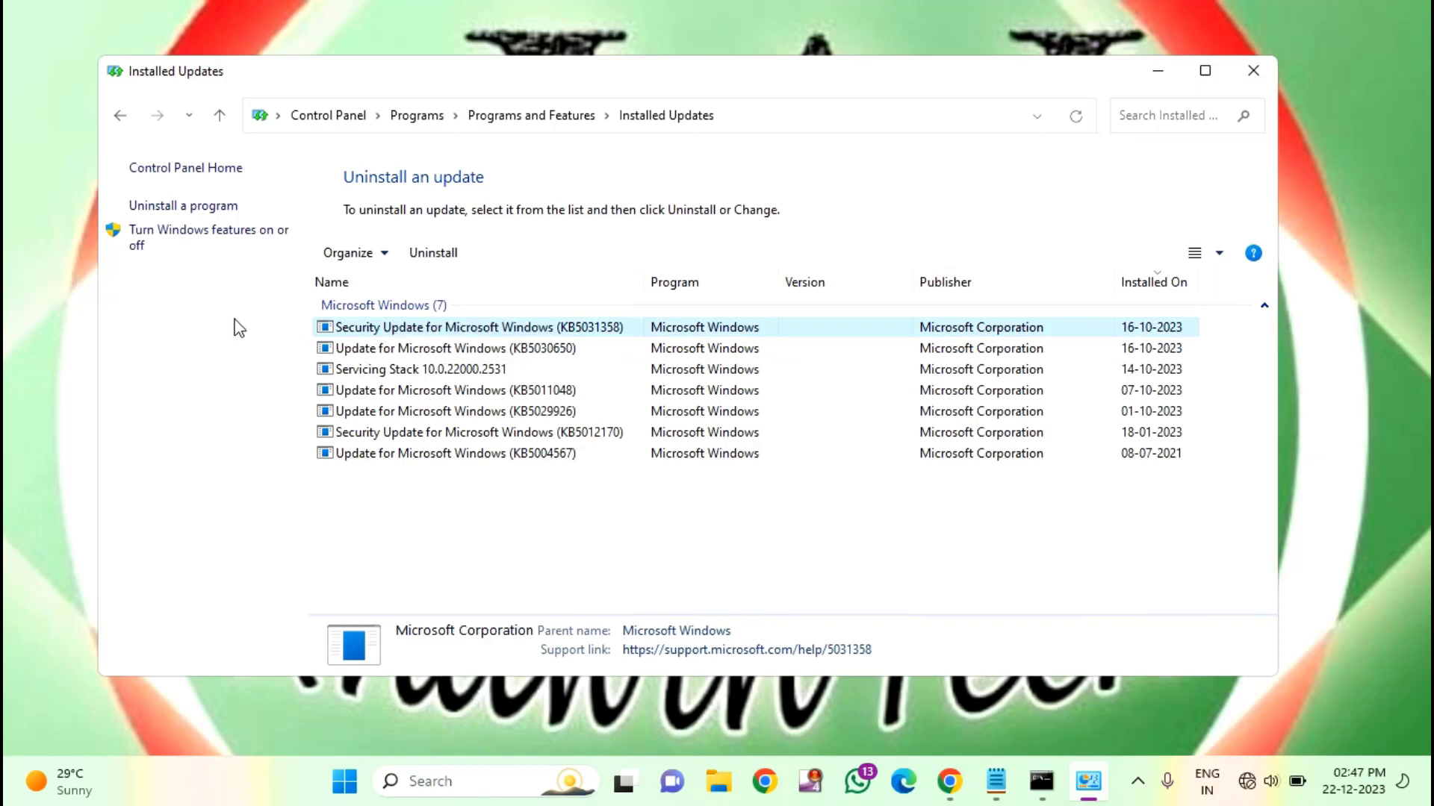
- Return to the installed programs list and show the uninstall option for the Roblox Player entry dated 18-11-2023, without uninstalling
{"action": "left_click", "coordinate": [119, 117]}
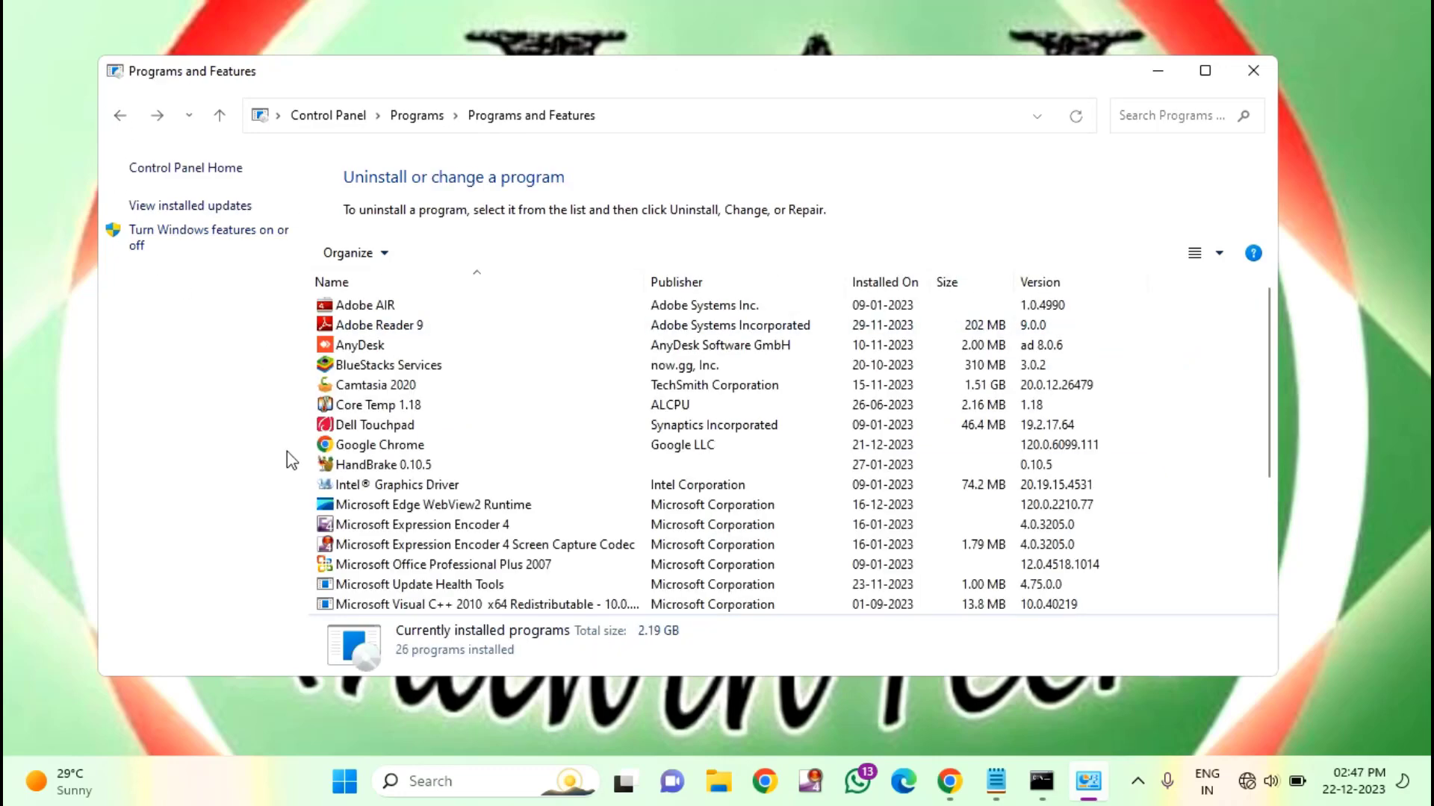
{"action": "scroll", "coordinate": [498, 505], "scroll_direction": "down", "scroll_amount": 2}
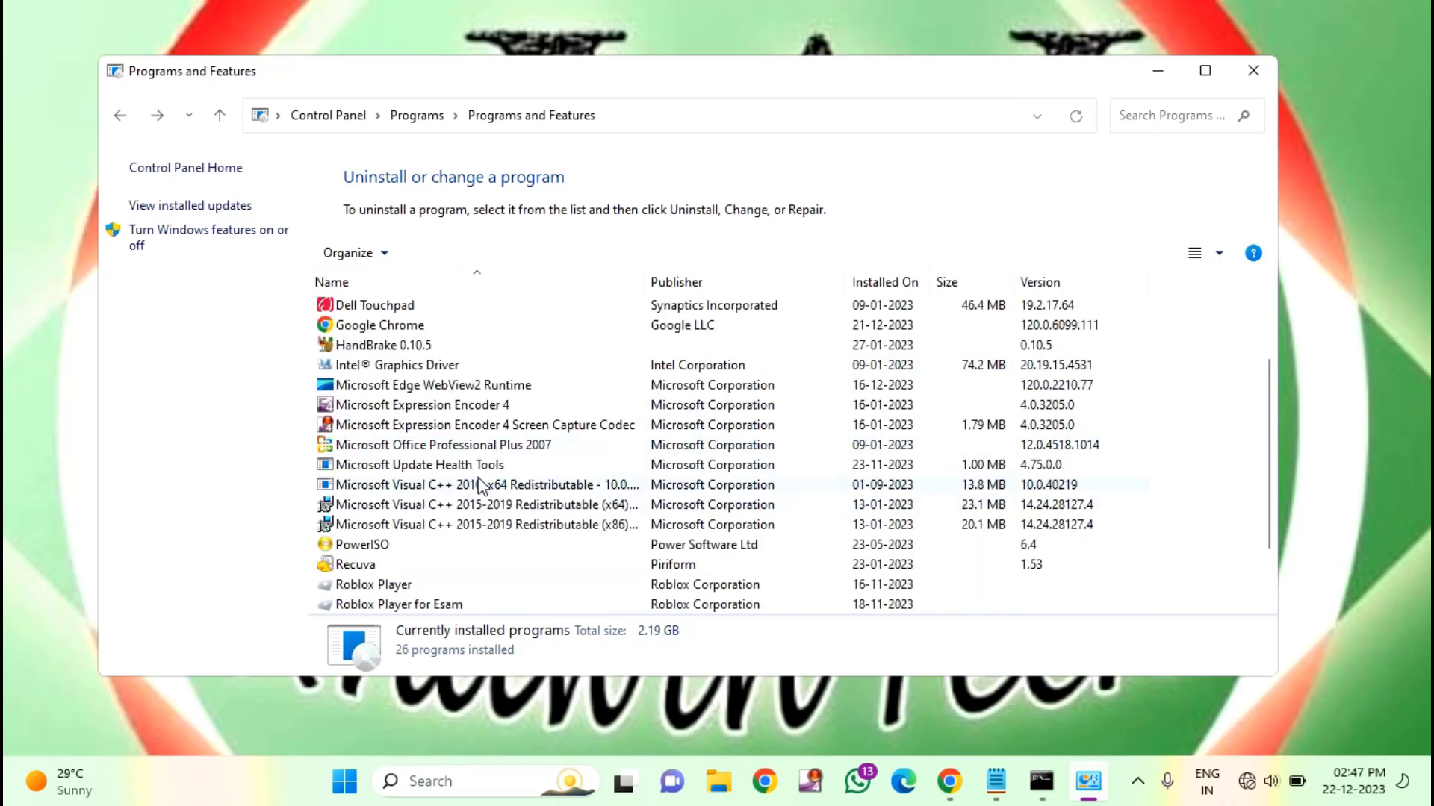
{"action": "scroll", "coordinate": [481, 486], "scroll_direction": "up", "scroll_amount": 1}
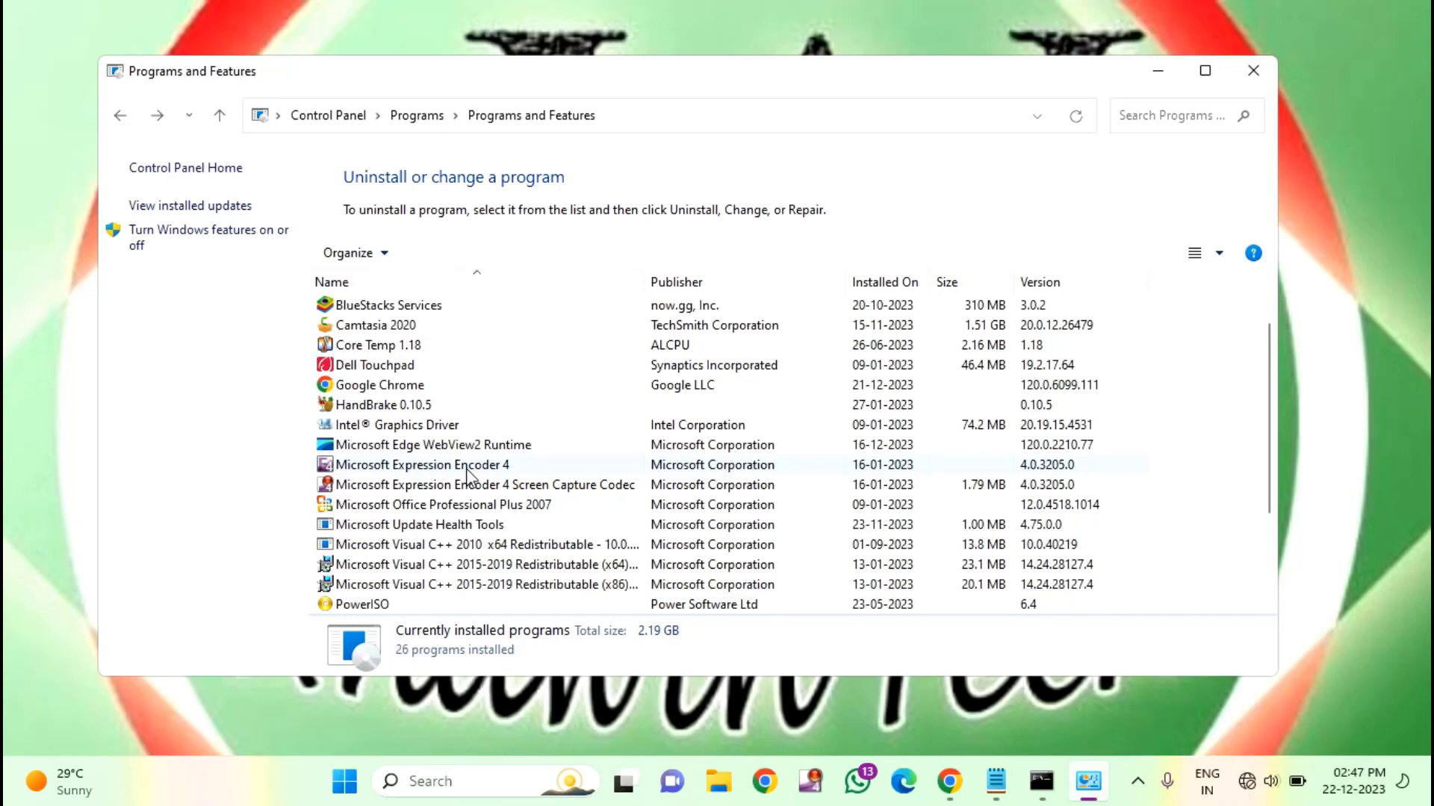
{"action": "scroll", "coordinate": [467, 475], "scroll_direction": "down", "scroll_amount": 3}
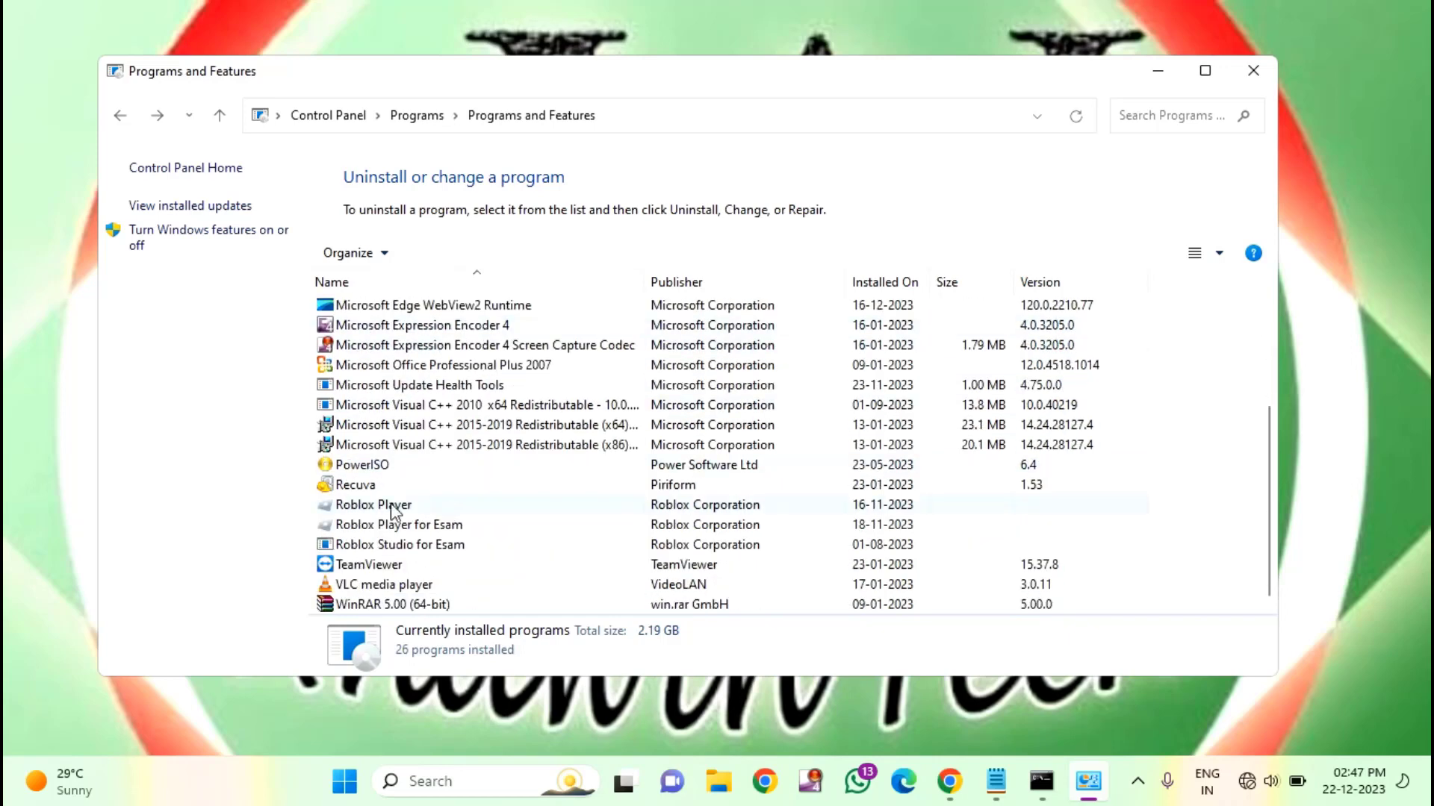
{"action": "right_click", "coordinate": [381, 527]}
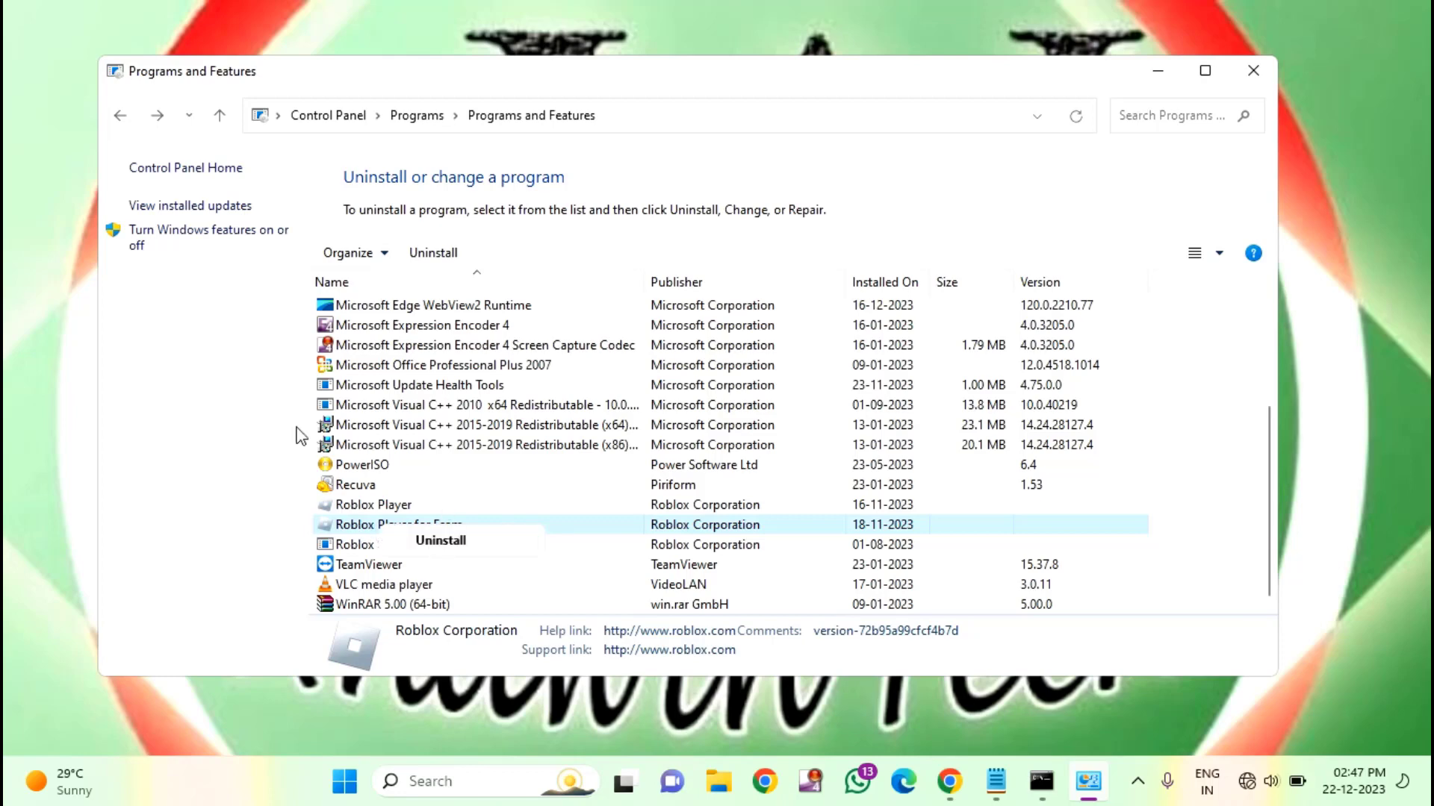
{"action": "left_click", "coordinate": [227, 445]}
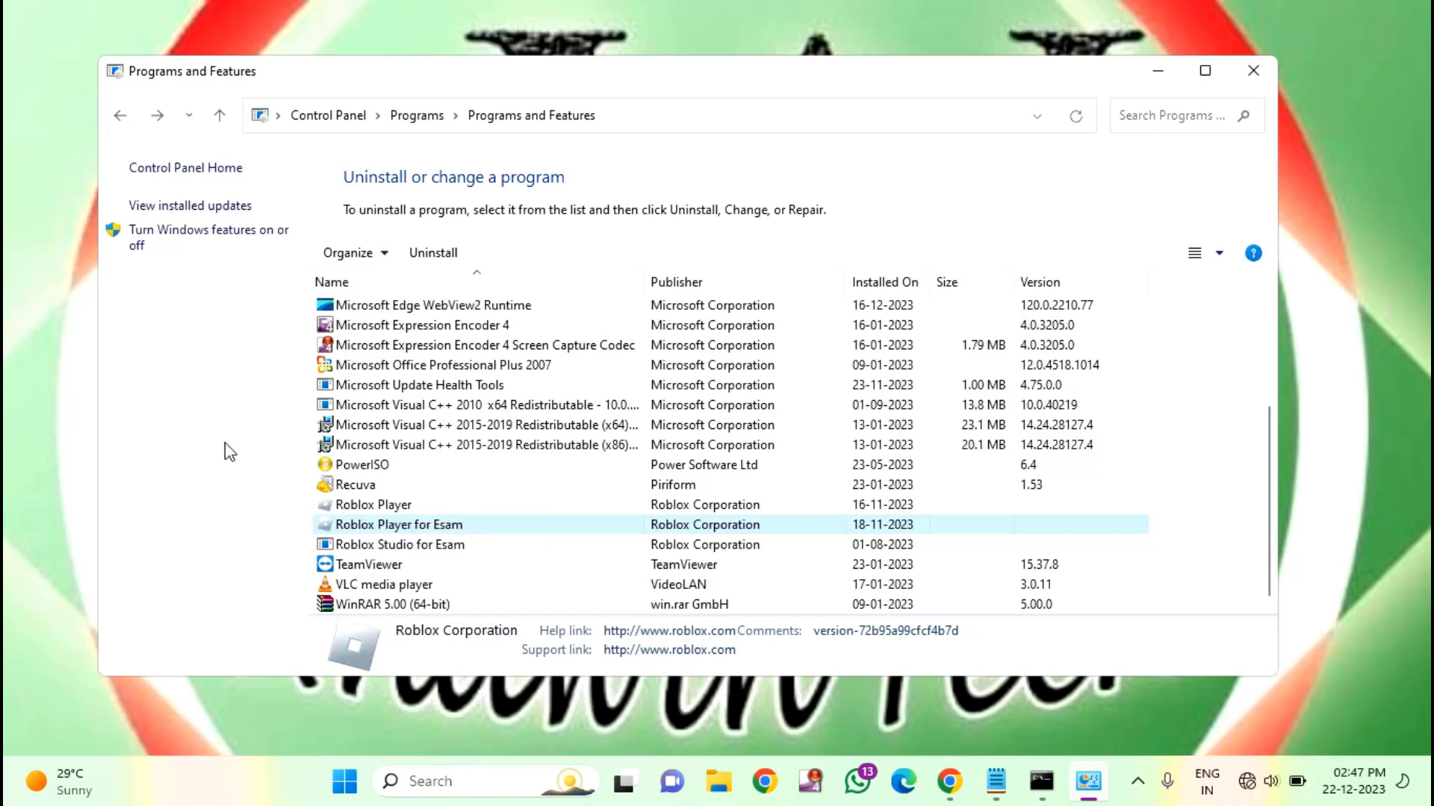
- Close the installed programs list, open Device Manager and expand the Display adapters category
{"action": "left_click", "coordinate": [1253, 70]}
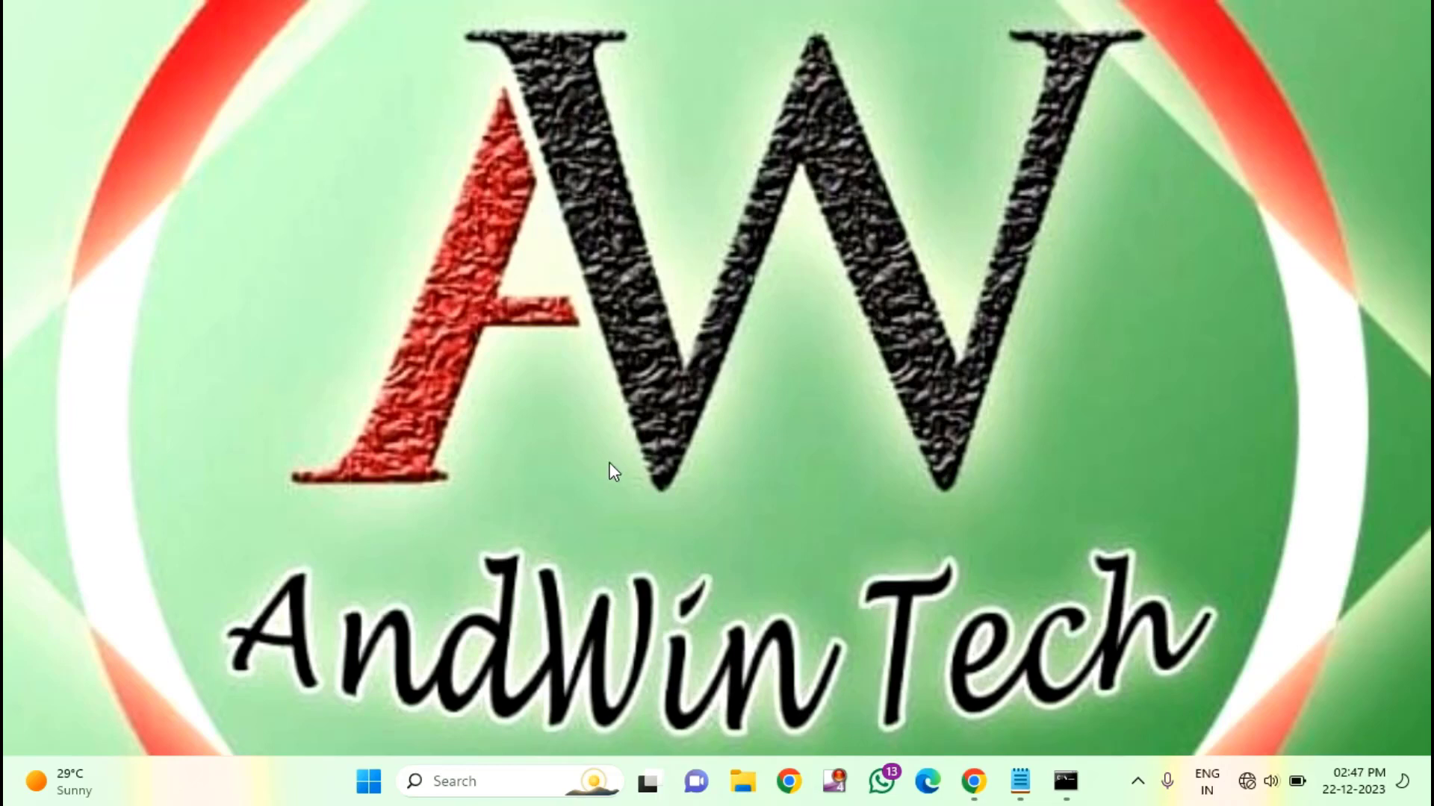
{"action": "right_click", "coordinate": [369, 784]}
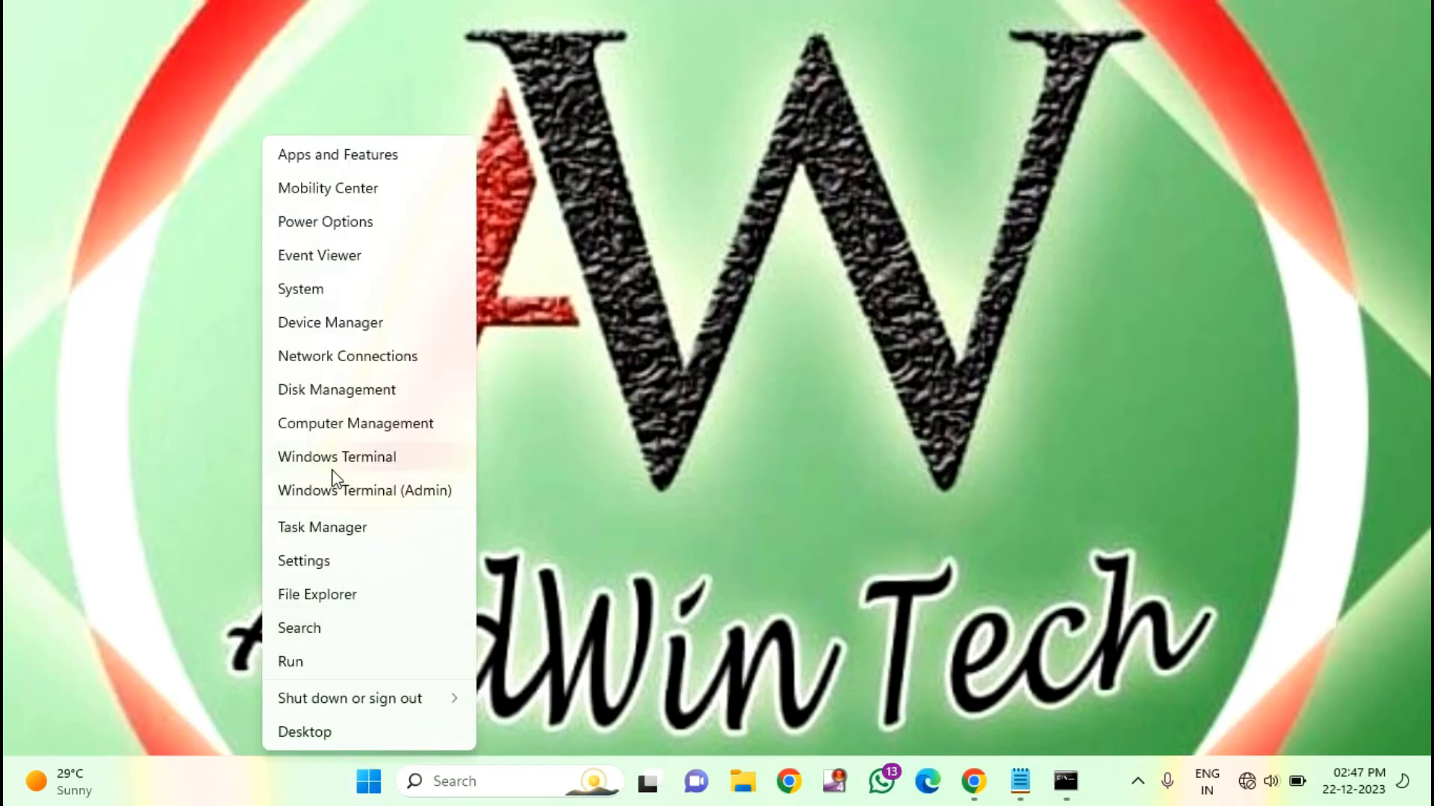
{"action": "left_click", "coordinate": [367, 327]}
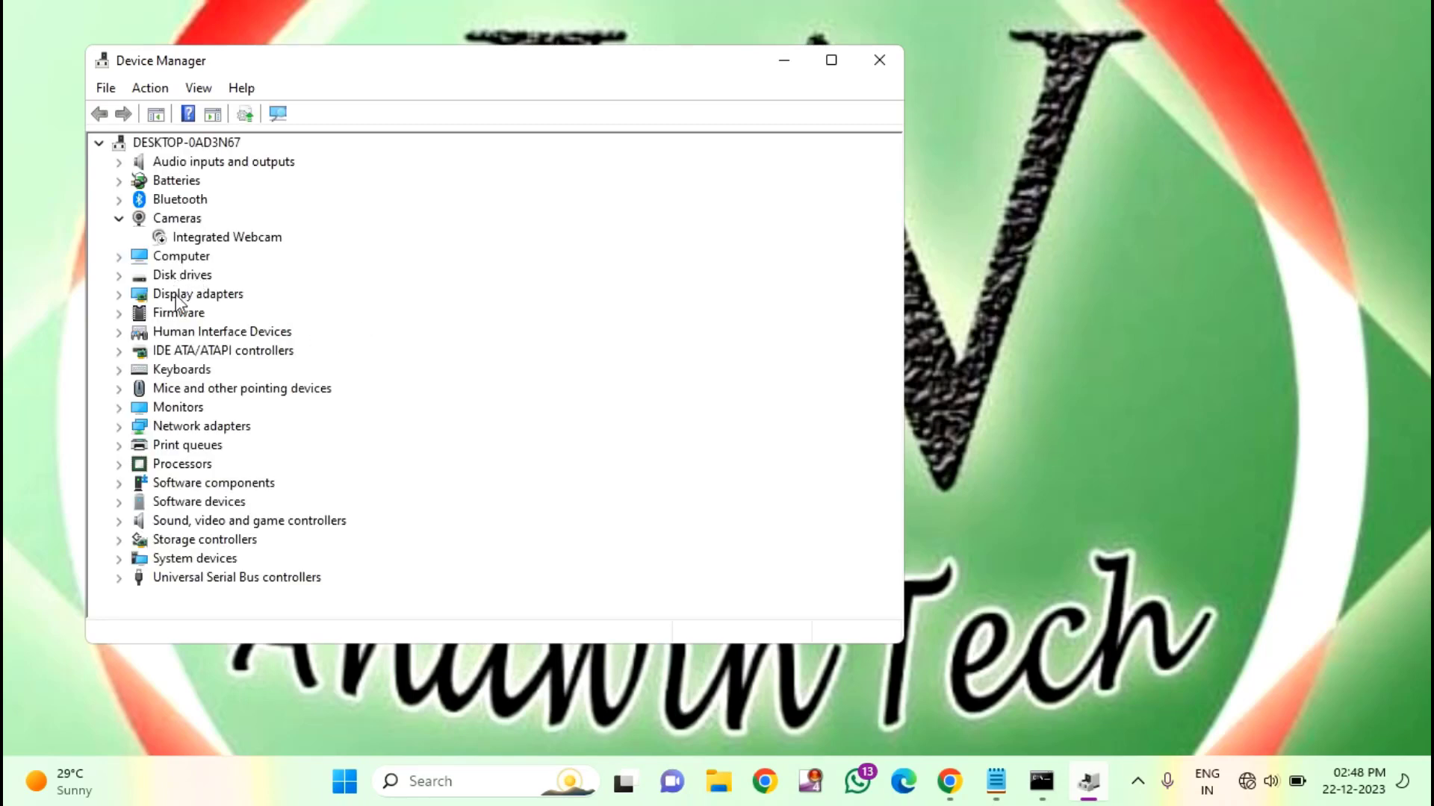
{"action": "double_click", "coordinate": [193, 297]}
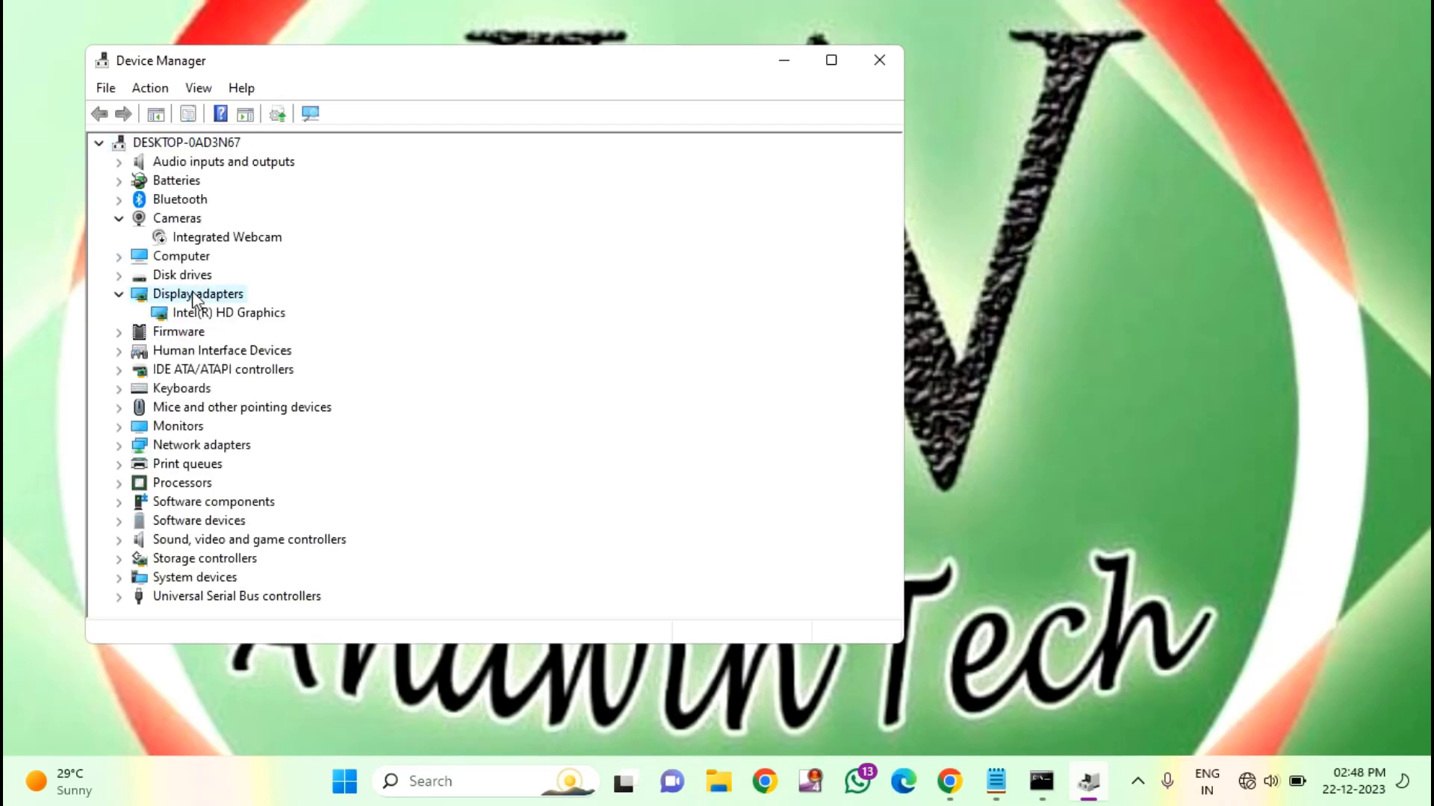
- Show the manual driver update for Intel(R) HD Graphics by picking version 20.19.15.5171 from the available local drivers, and close the wizard without installing
{"action": "left_click", "coordinate": [229, 319]}
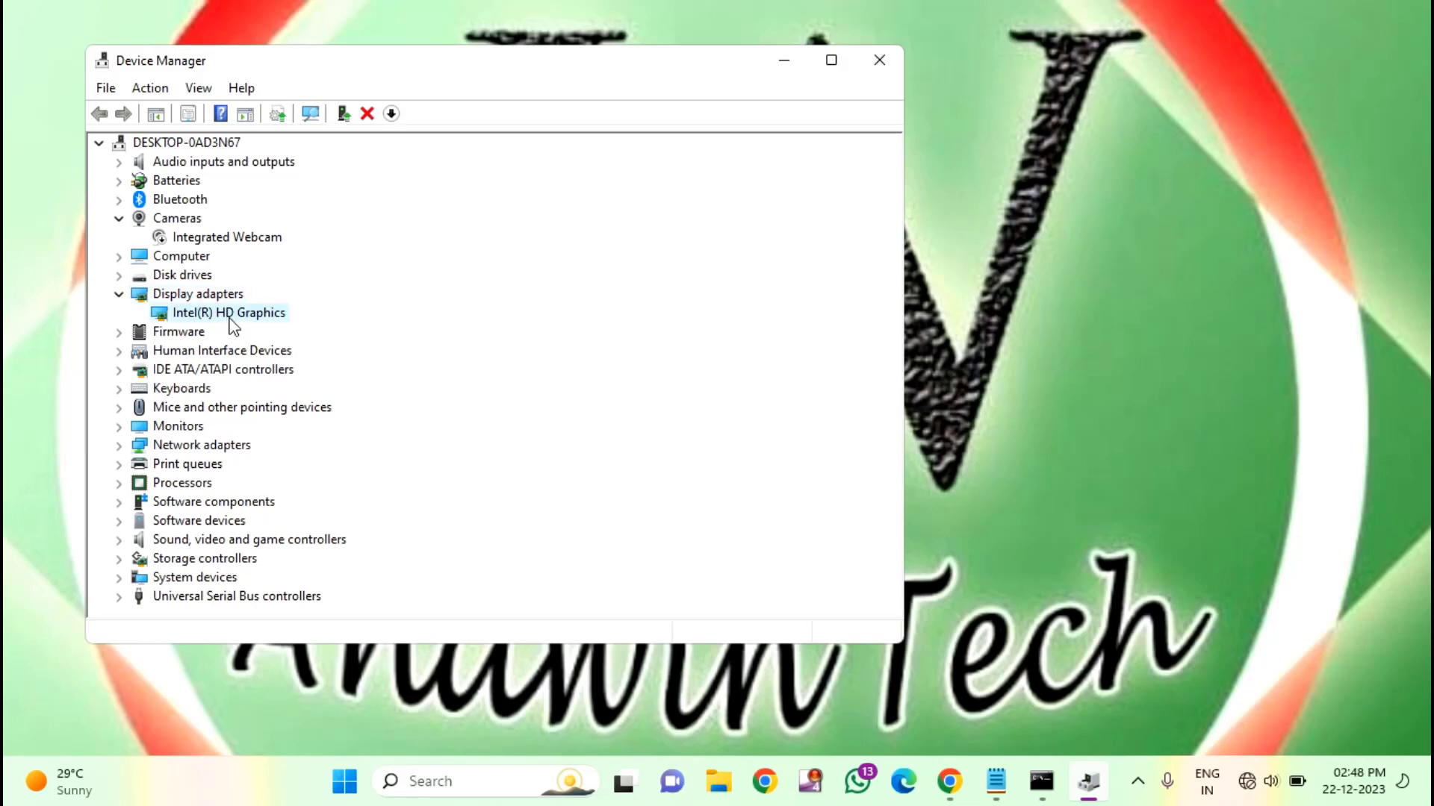
{"action": "right_click", "coordinate": [230, 318]}
{"action": "left_click", "coordinate": [288, 328]}
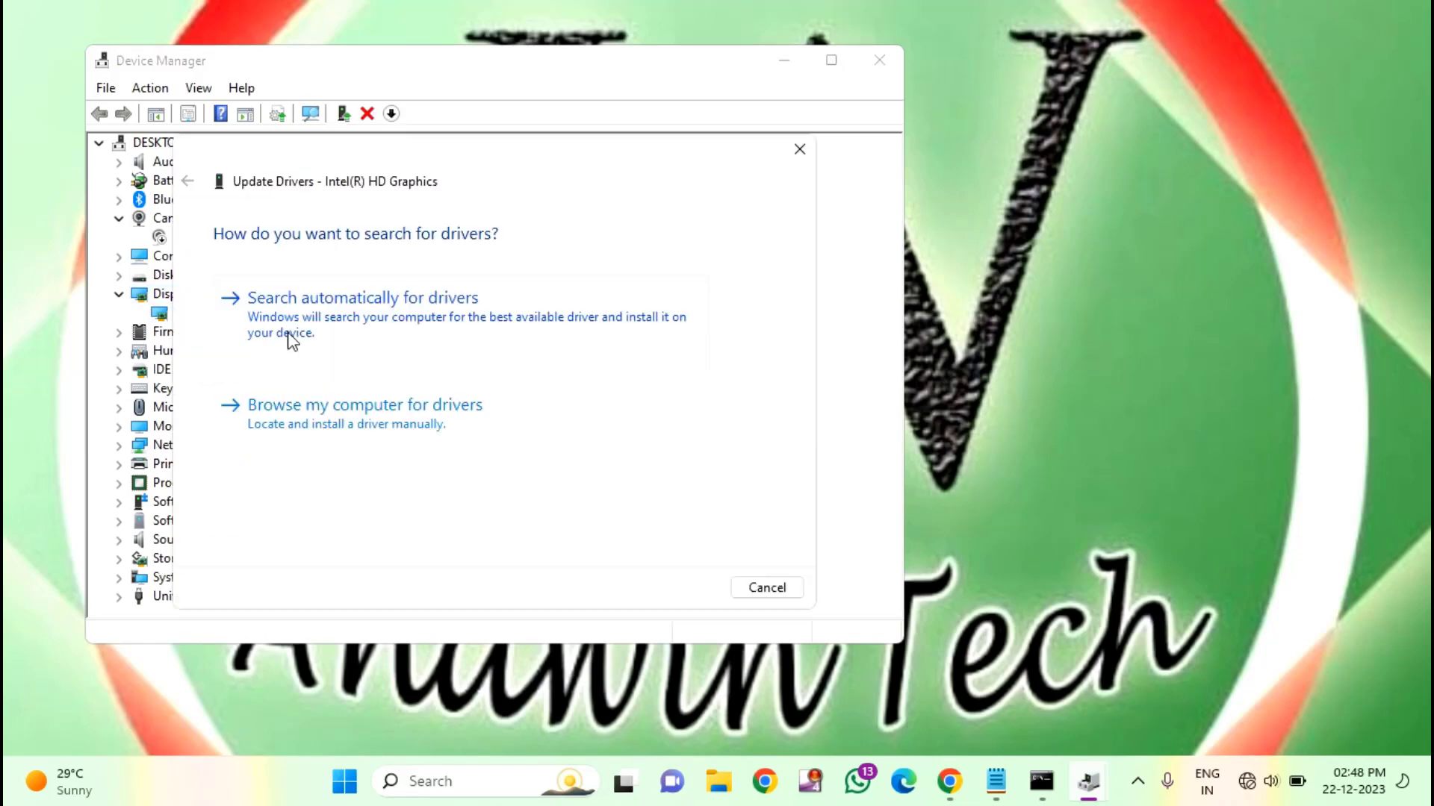
{"action": "left_click", "coordinate": [388, 427]}
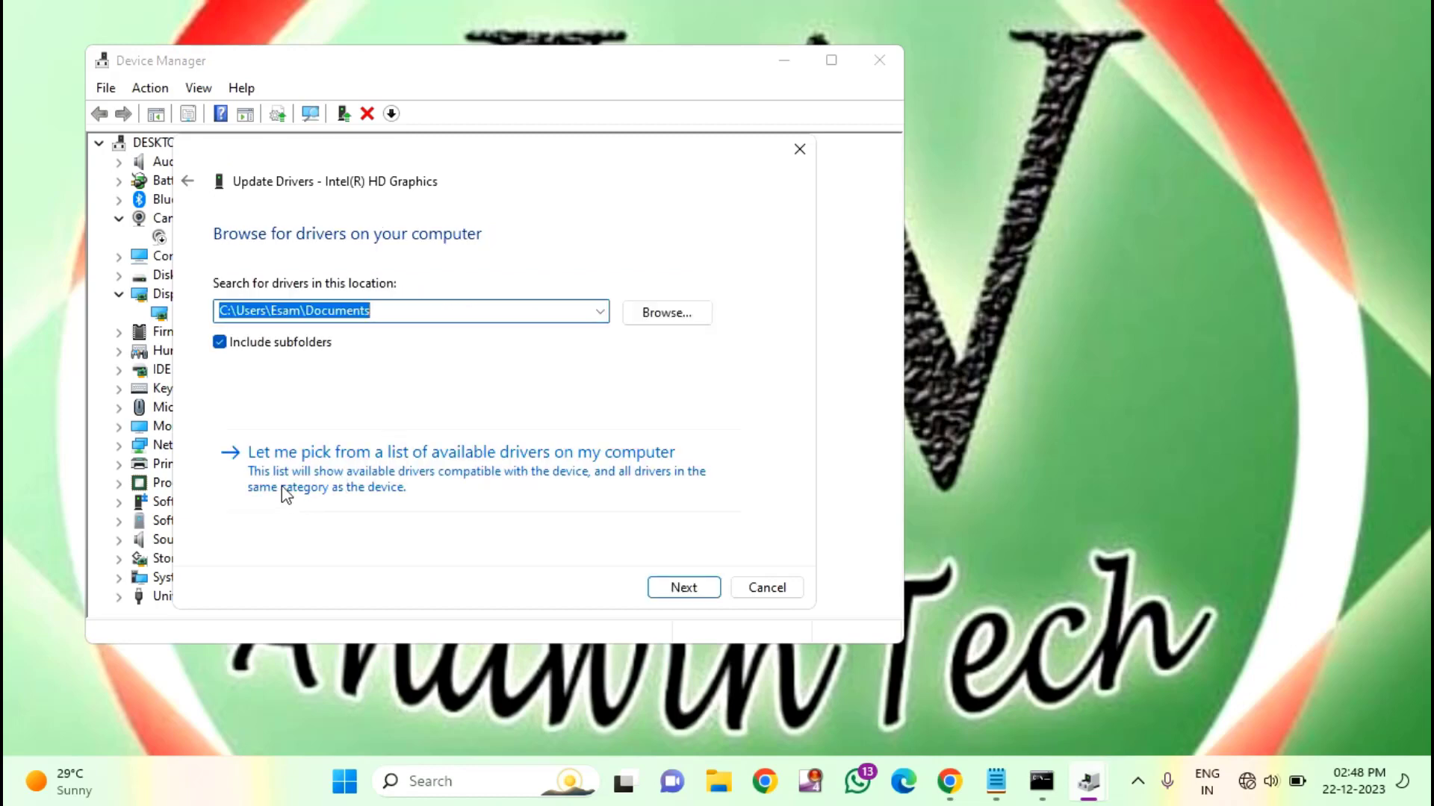
{"action": "left_click", "coordinate": [404, 475]}
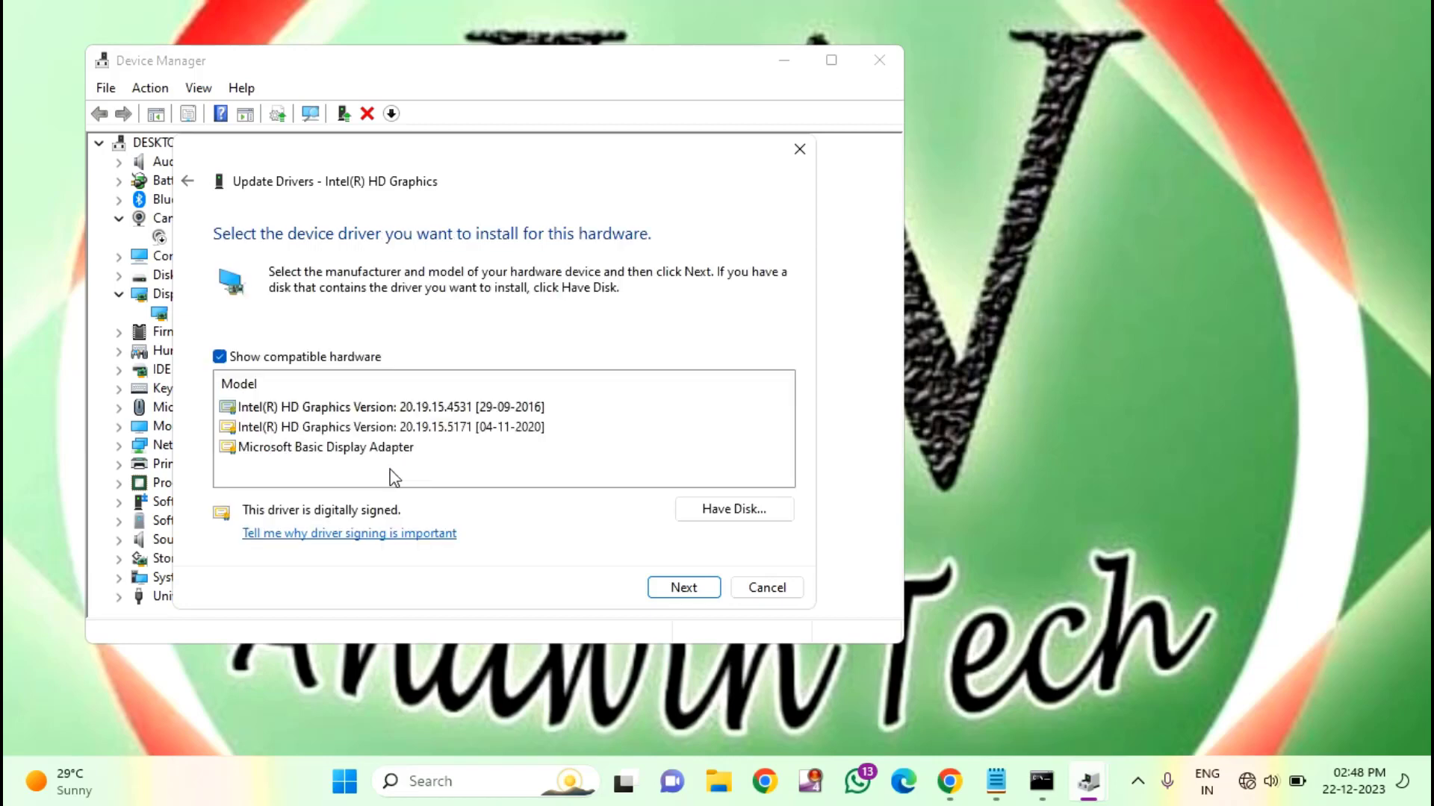
{"action": "left_click", "coordinate": [365, 428]}
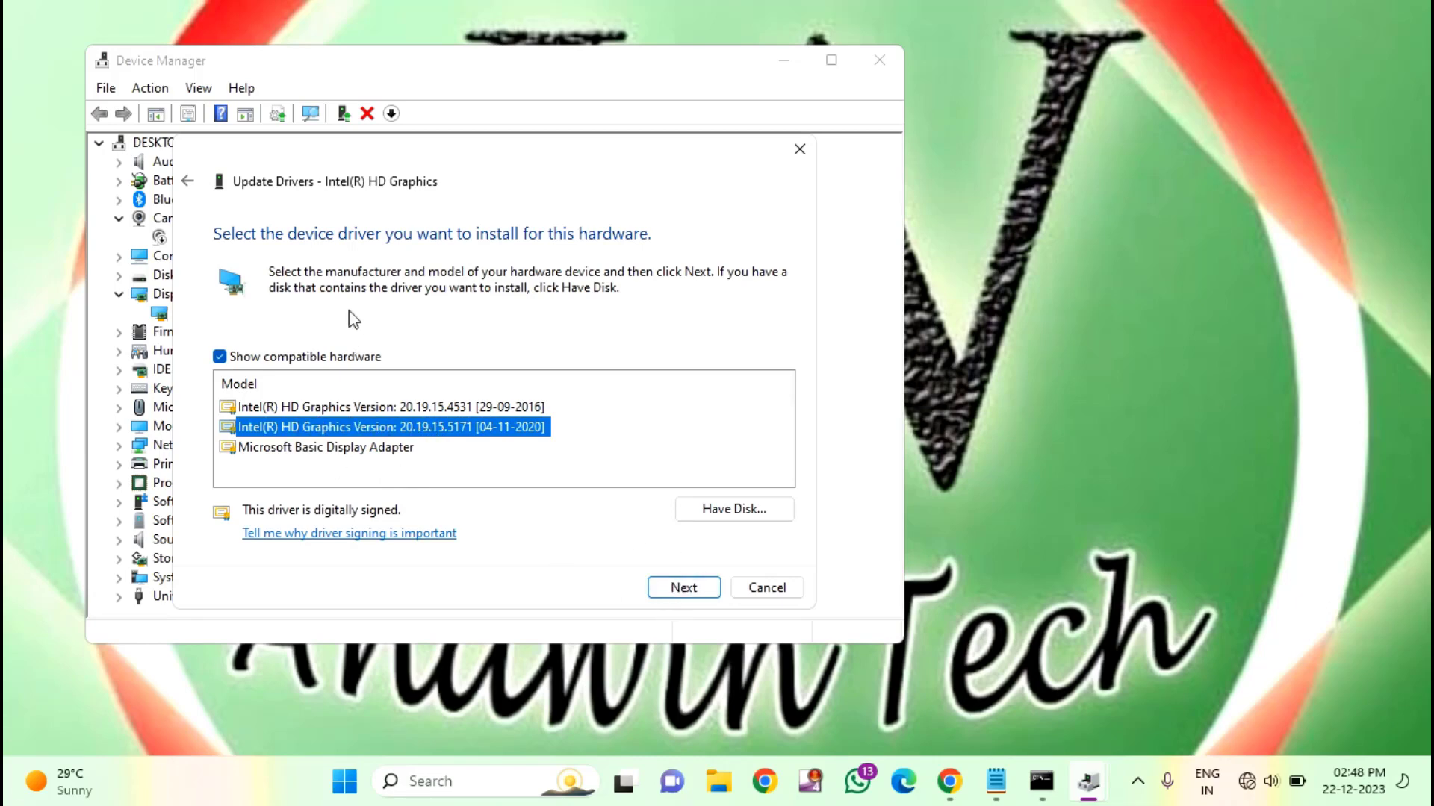
{"action": "left_click", "coordinate": [800, 144]}
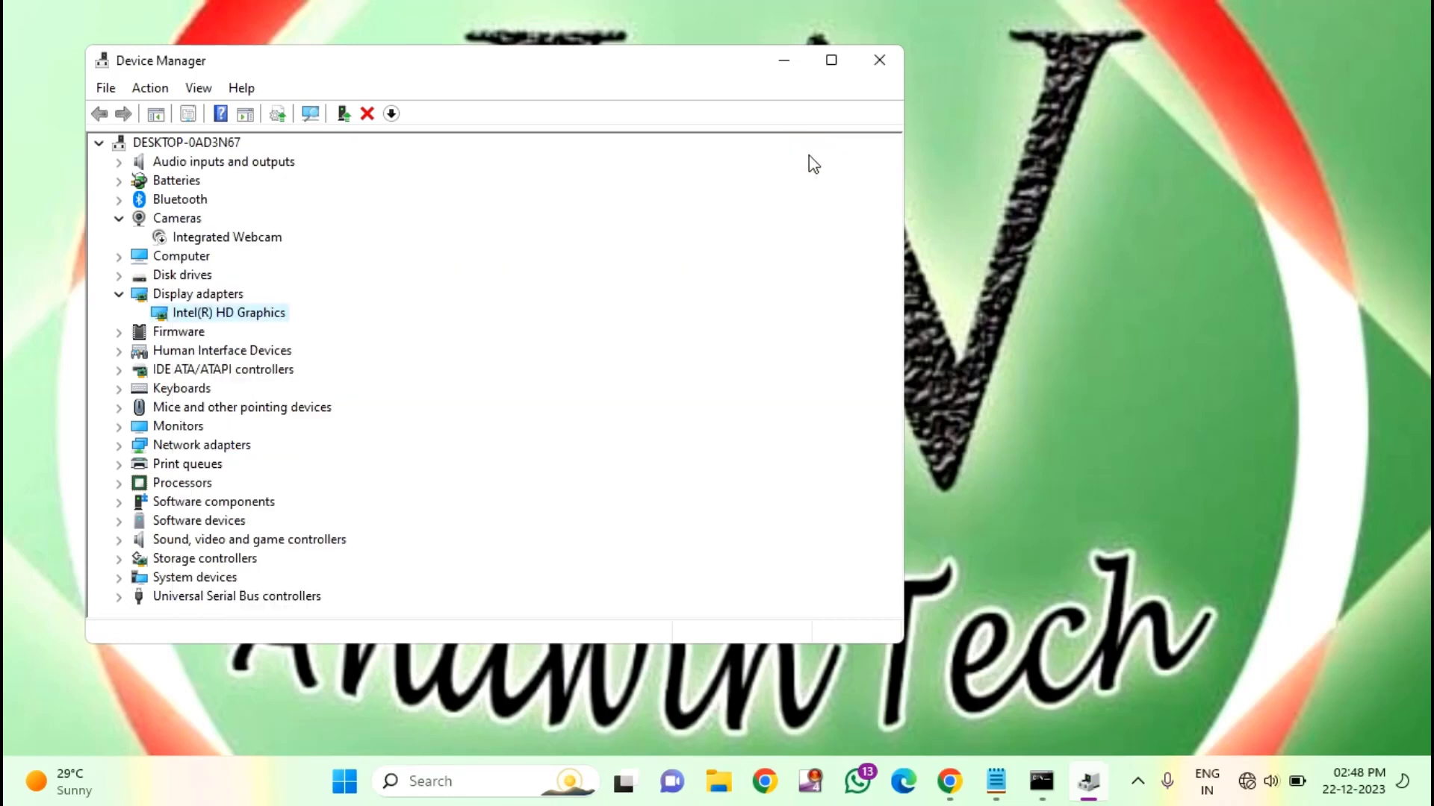
- Close Device Manager and bring up the computer's power options containing Restart
{"action": "left_click", "coordinate": [899, 61]}
{"action": "left_click", "coordinate": [370, 780]}
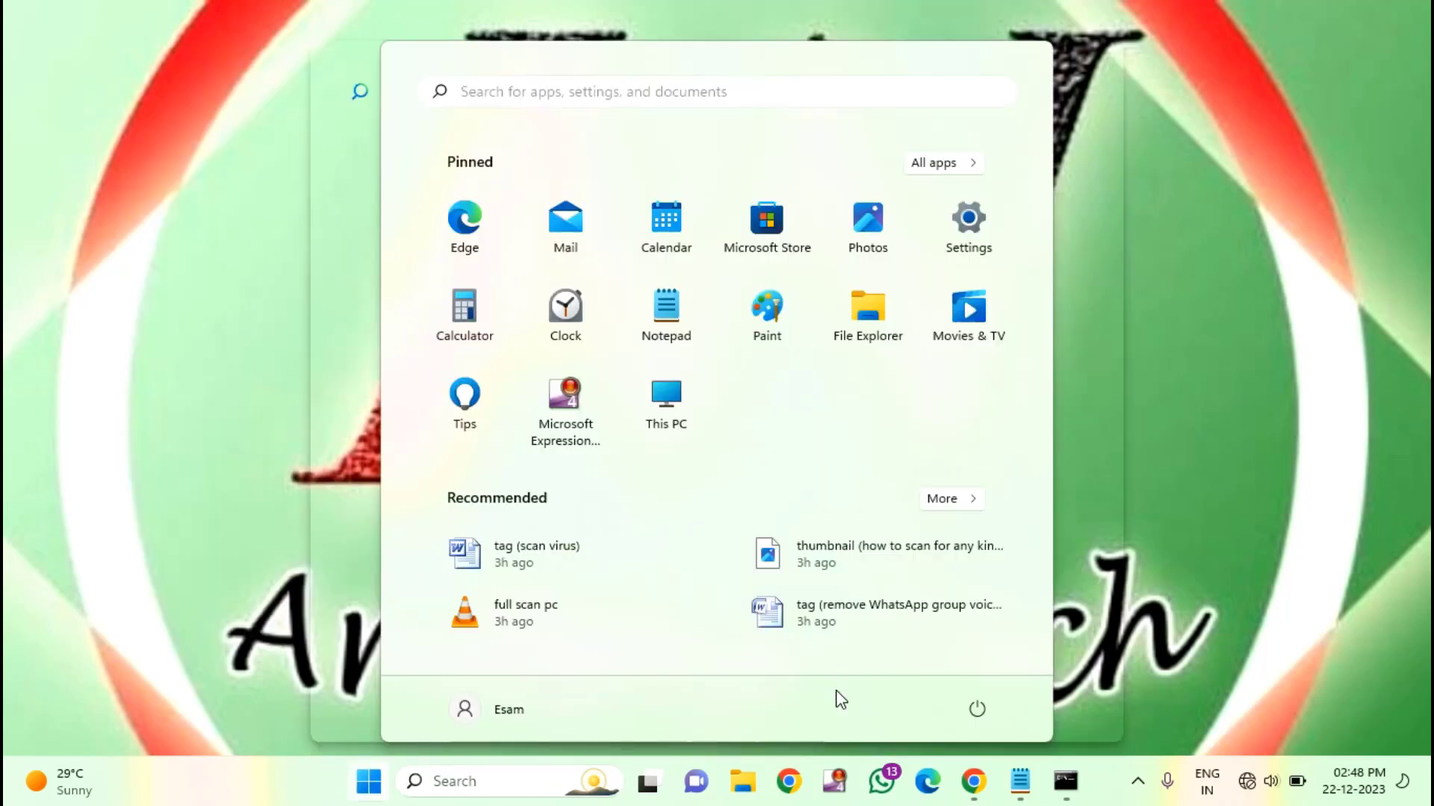
{"action": "left_click", "coordinate": [972, 711]}
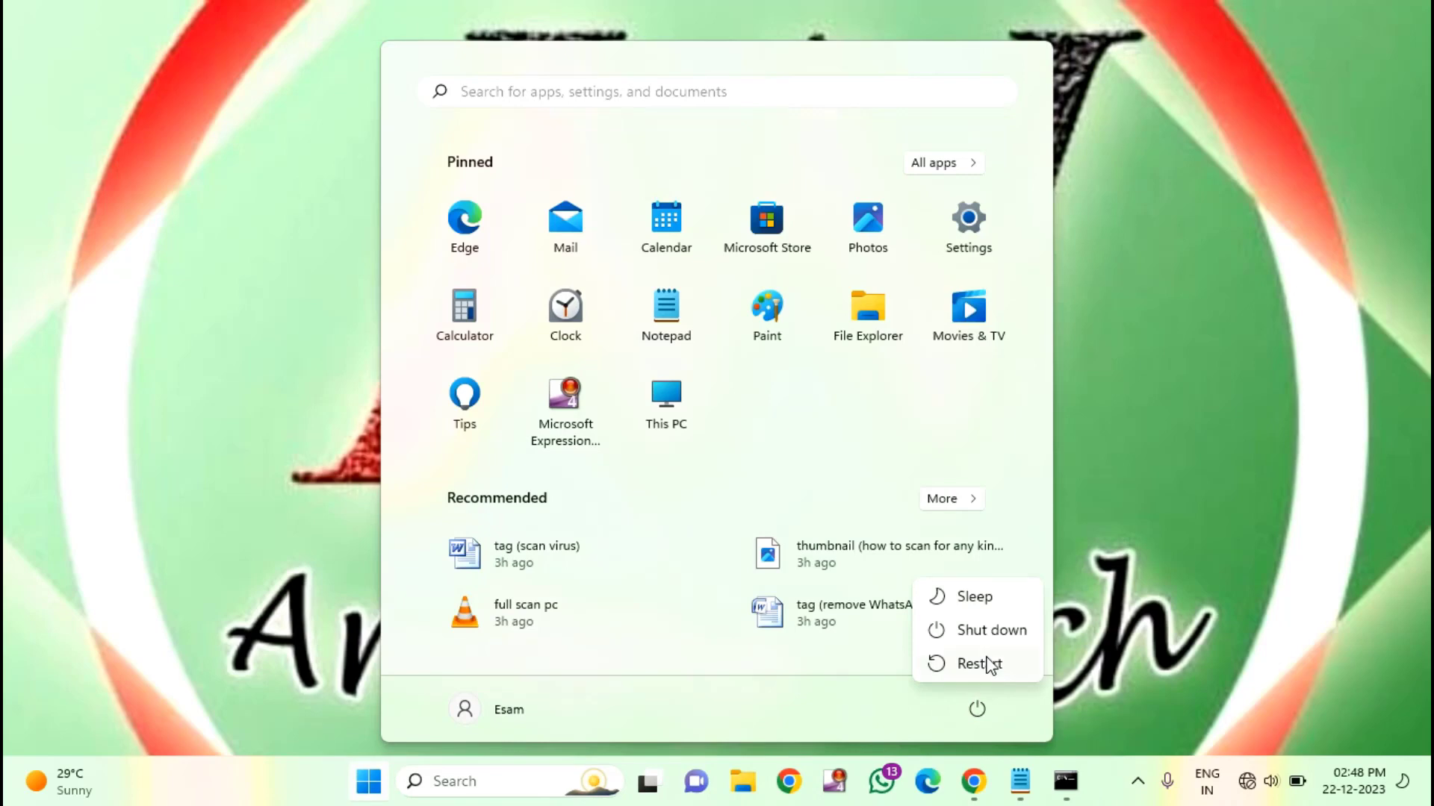